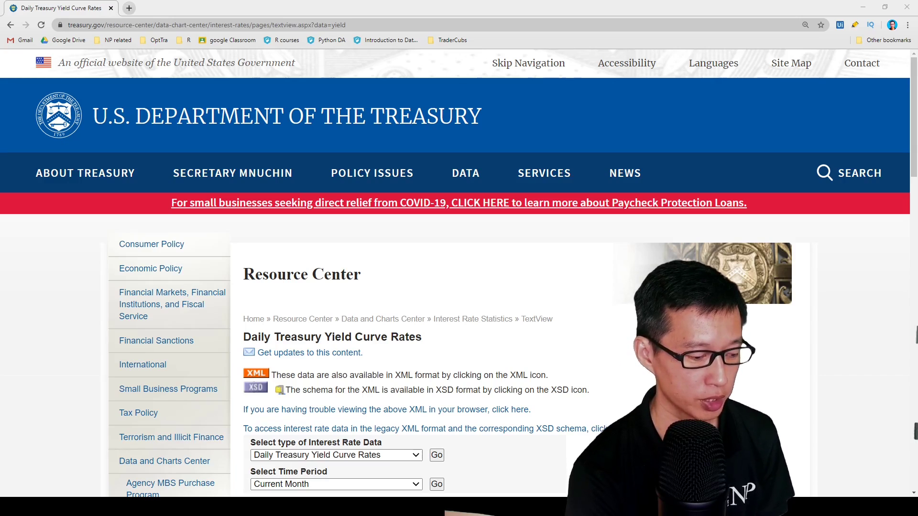
Scroll down to the yield rates table and open the time-period list to choose All.
{"action": "scroll", "coordinate": [515, 250], "scroll_direction": "down", "scroll_amount": 5}
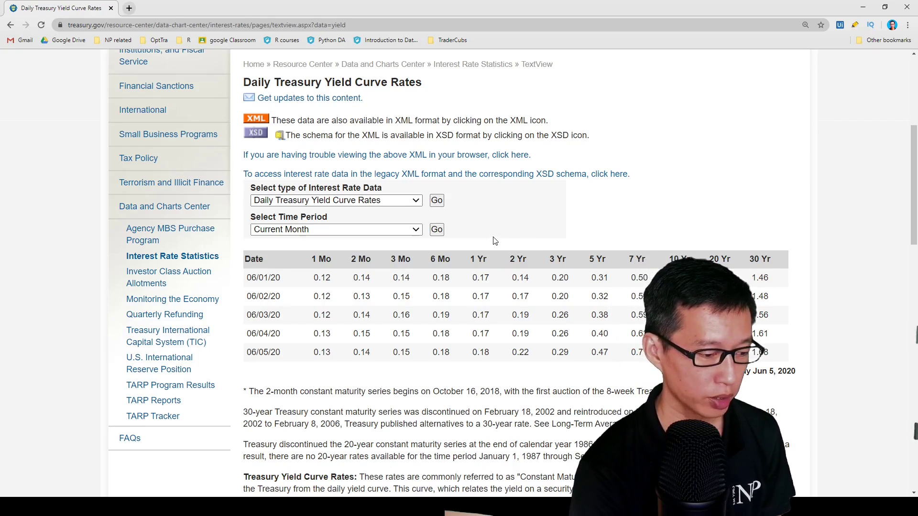
{"action": "left_click", "coordinate": [415, 229]}
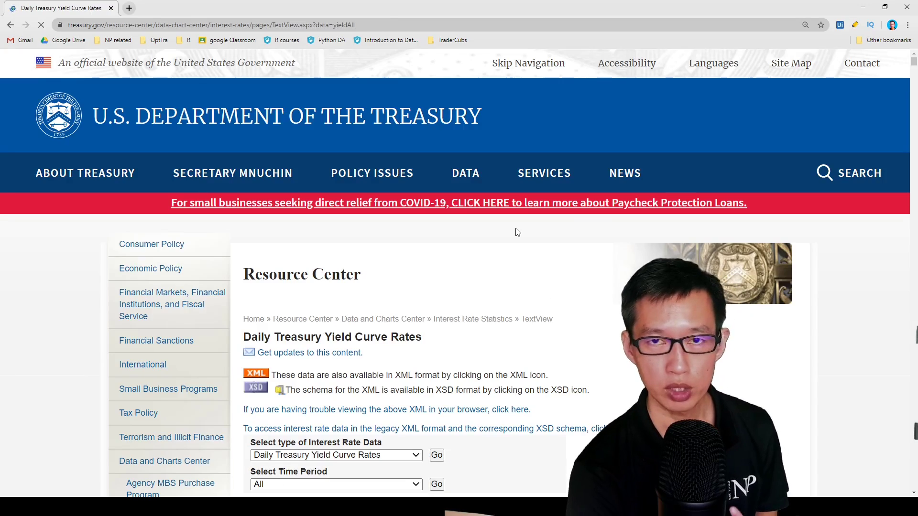
{"action": "left_click", "coordinate": [433, 483]}
{"action": "scroll", "coordinate": [517, 231], "scroll_direction": "down", "scroll_amount": 3}
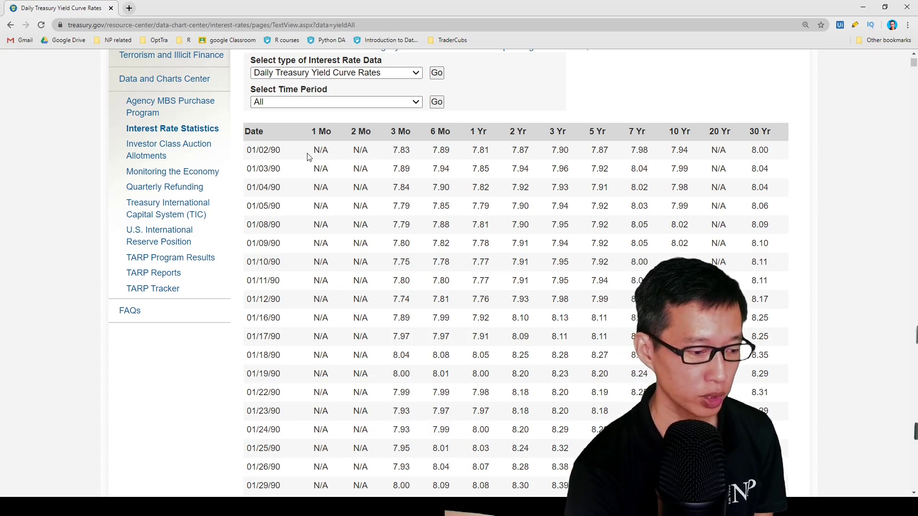
{"action": "left_click_drag", "start_coordinate": [311, 152], "coordinate": [375, 153]}
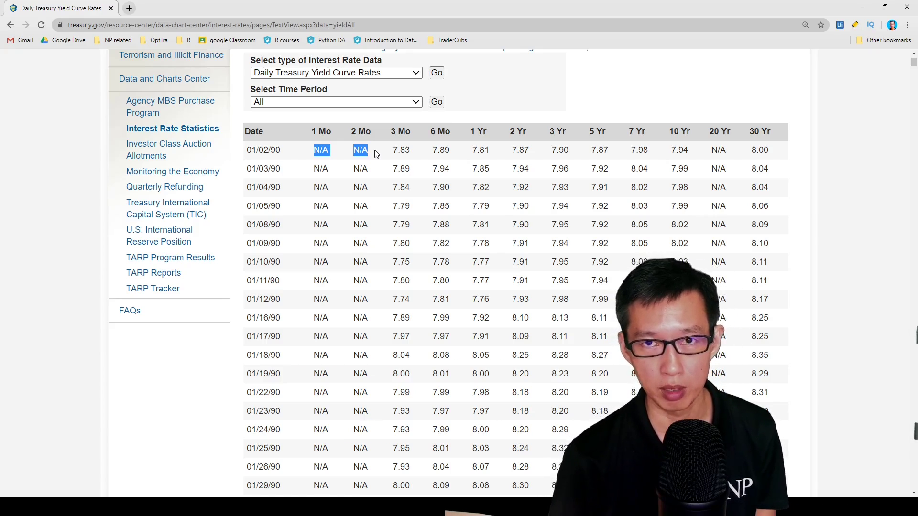
{"action": "left_click_drag", "start_coordinate": [709, 151], "coordinate": [730, 154]}
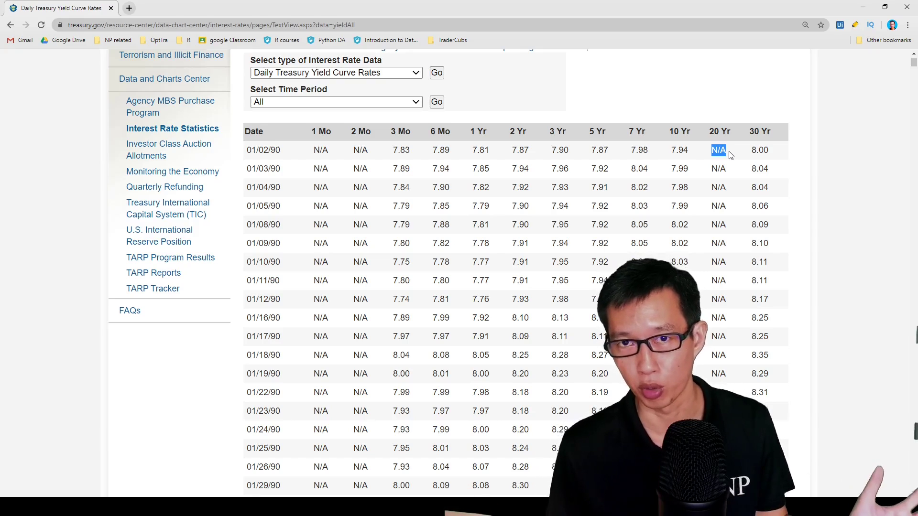
{"action": "scroll", "coordinate": [588, 261], "scroll_direction": "up", "scroll_amount": 3}
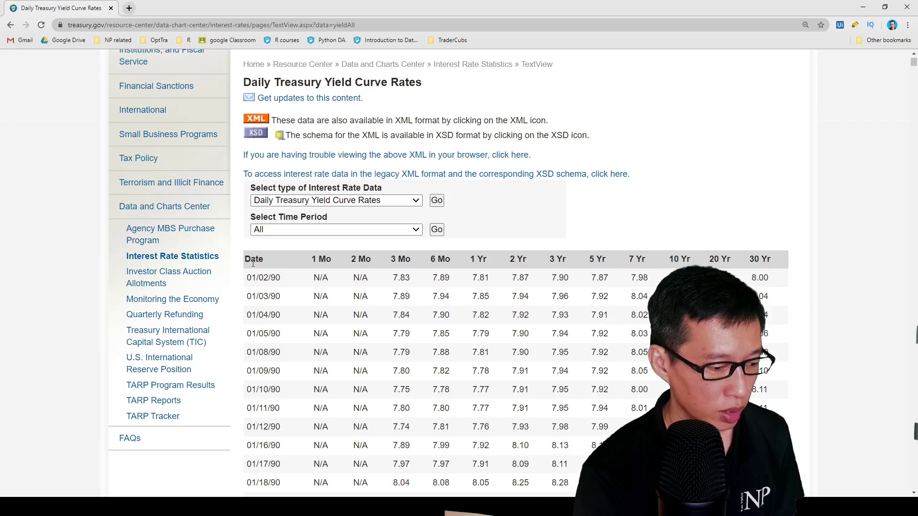
Select and copy the whole yield table from the Date header down to 06/05/20, then go to Excel.
{"action": "left_click_drag", "start_coordinate": [253, 263], "coordinate": [478, 495]}
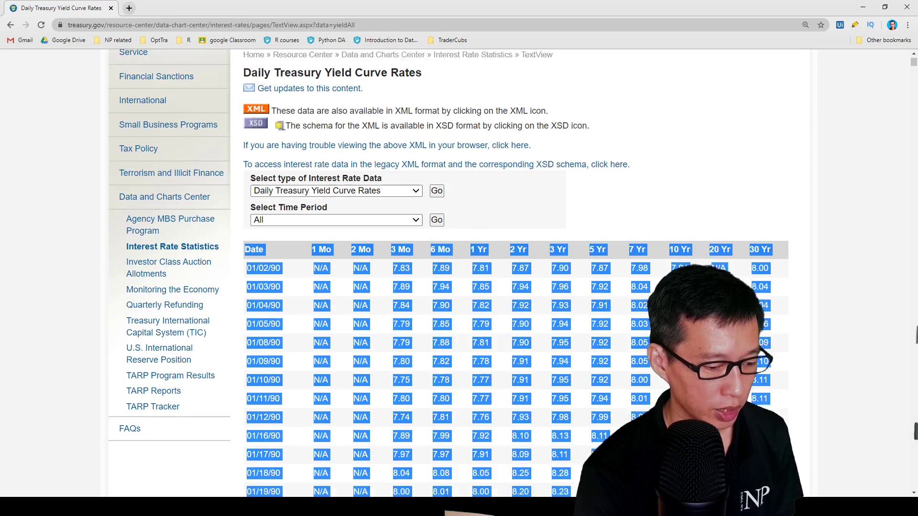
{"action": "scroll", "coordinate": [478, 286], "scroll_direction": "down", "scroll_amount": 9}
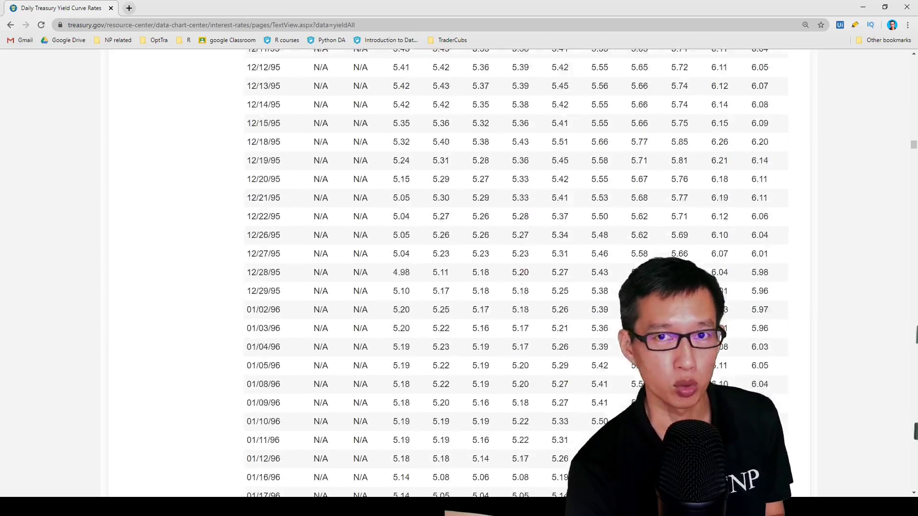
{"action": "scroll", "coordinate": [506, 272], "scroll_direction": "down", "scroll_amount": 20}
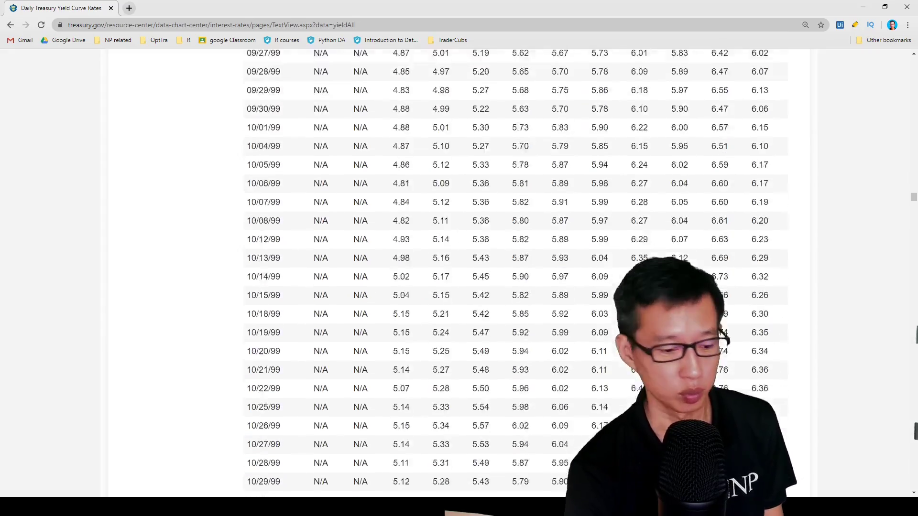
{"action": "scroll", "coordinate": [507, 273], "scroll_direction": "down", "scroll_amount": 20}
{"action": "left_click", "coordinate": [774, 309], "text": "shift"}
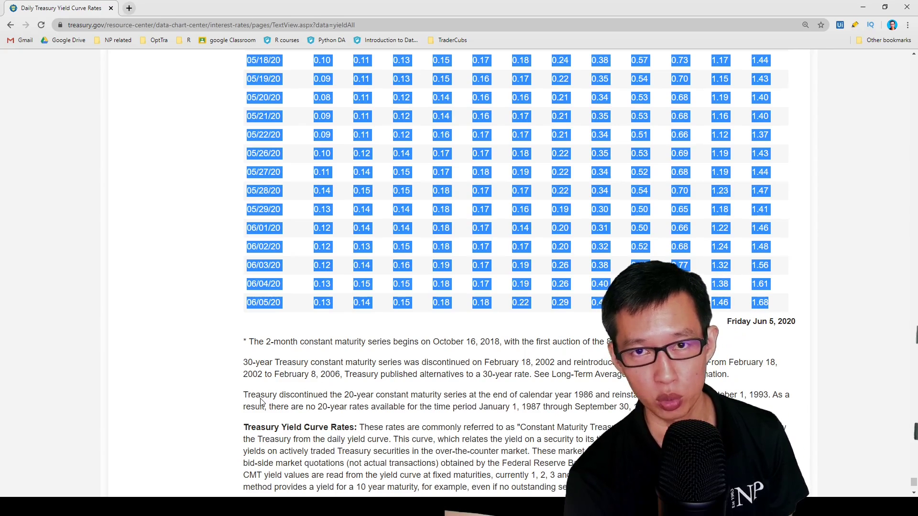
{"action": "key", "text": "alt+Tab"}
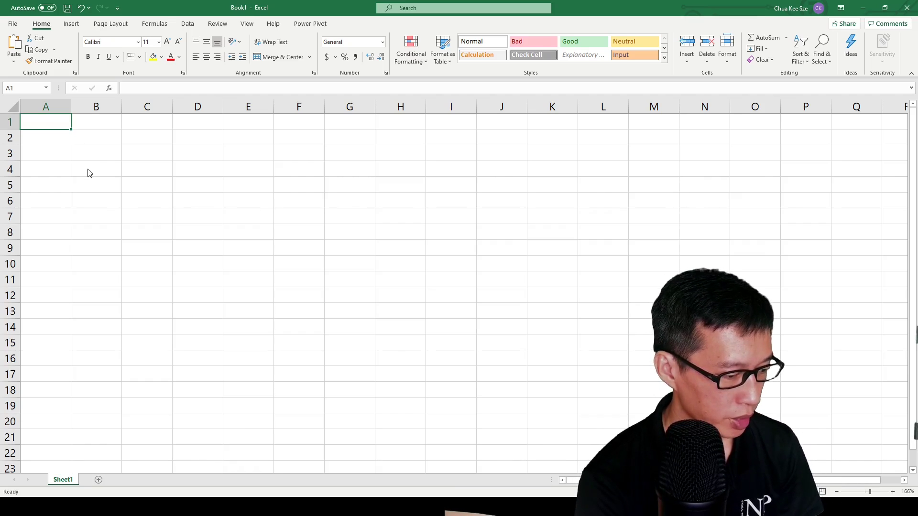
Paste the yield table into Sheet1 at A1 and jump to its last data row.
{"action": "key", "text": "ctrl+v"}
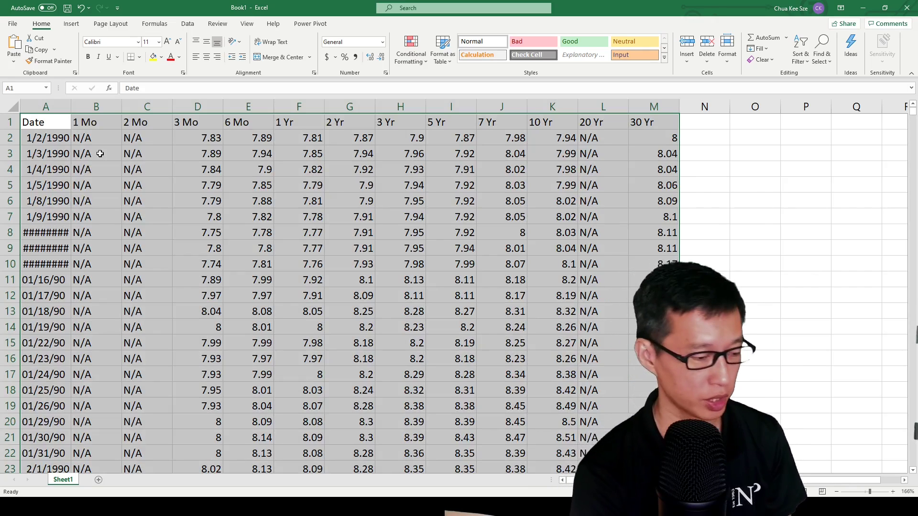
{"action": "left_click", "coordinate": [54, 123]}
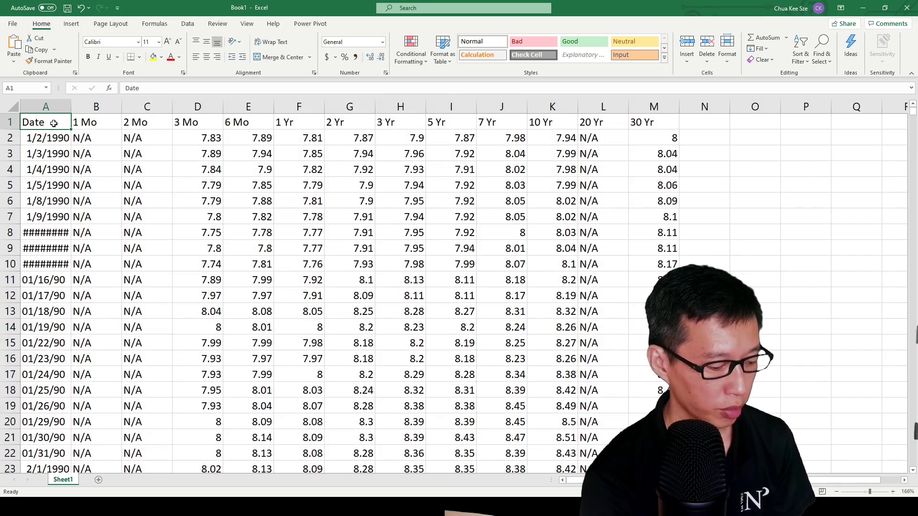
{"action": "key", "text": "ctrl+Down"}
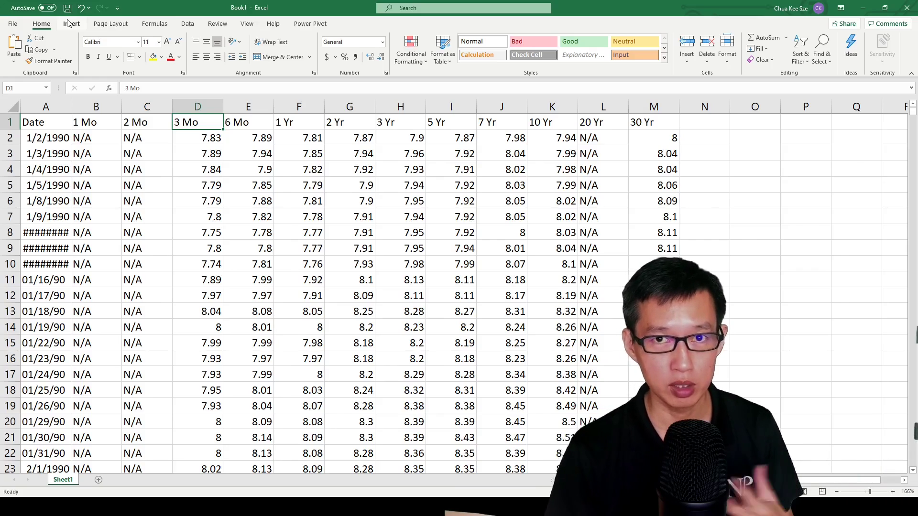
Enter the heading BC in N1 and look over the 1 Mo and 2 Mo columns.
{"action": "left_click", "coordinate": [704, 124]}
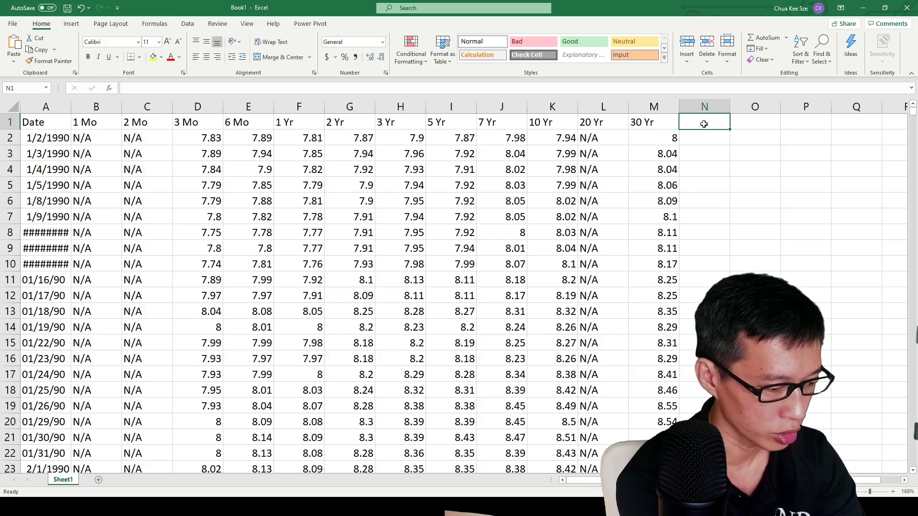
{"action": "type", "text": "BC"}
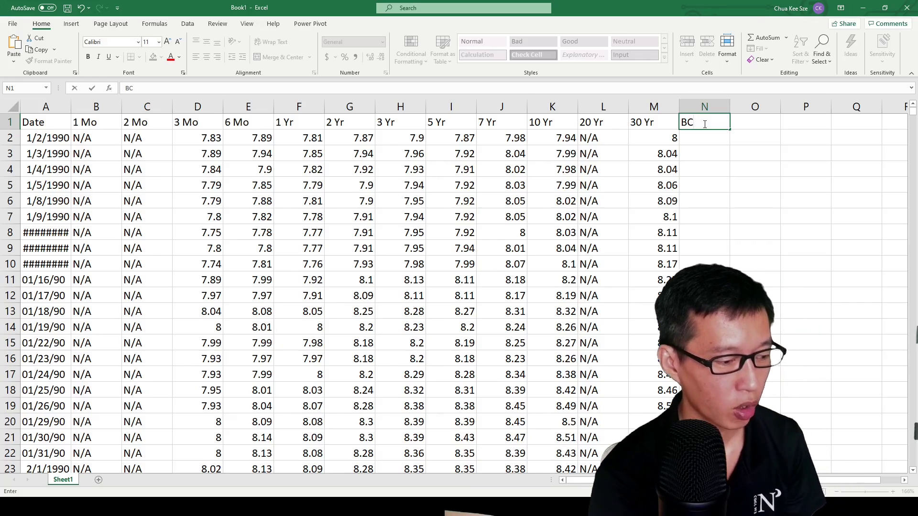
{"action": "key", "text": "Return"}
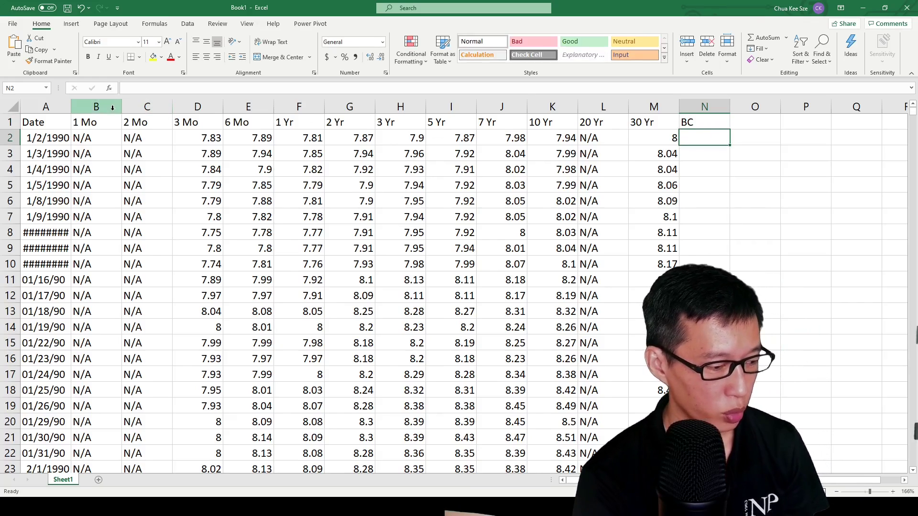
{"action": "left_click", "coordinate": [96, 108]}
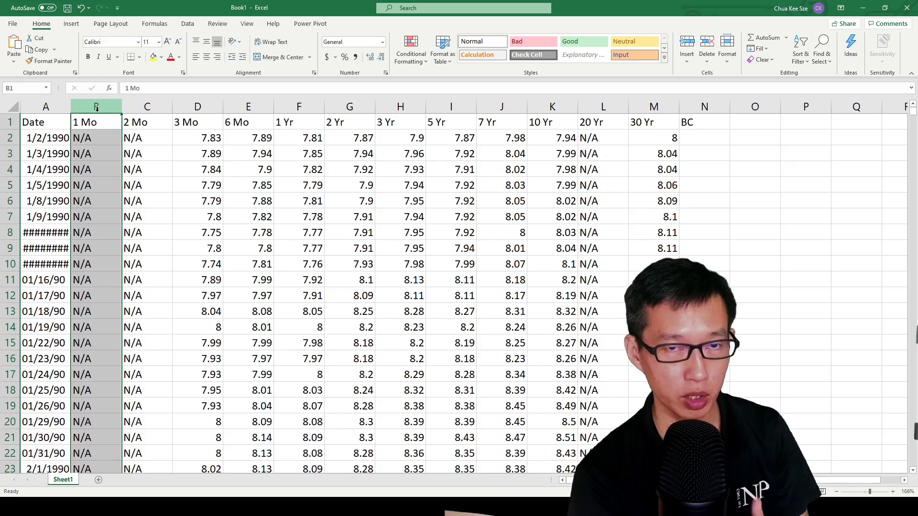
{"action": "left_click", "coordinate": [146, 108]}
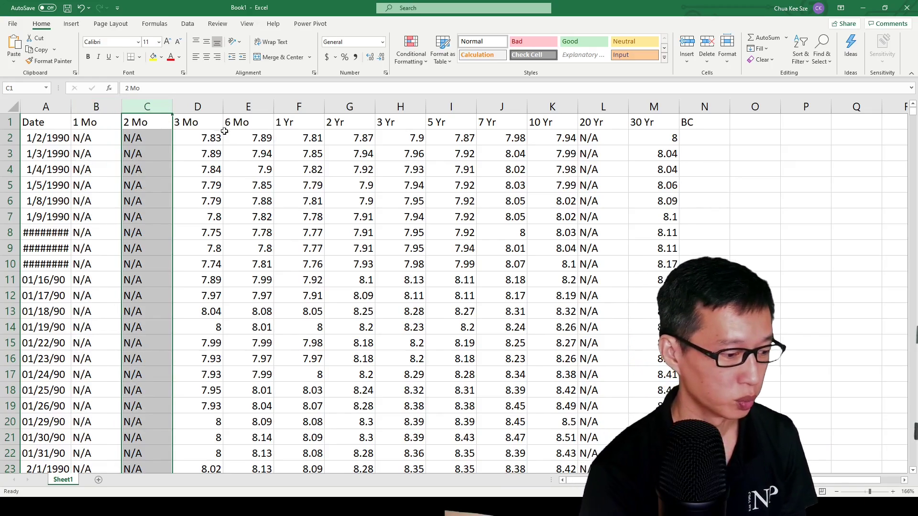
Try the values 1 and then 0 in N2, then clear it so N2 stays empty.
{"action": "left_click", "coordinate": [704, 122]}
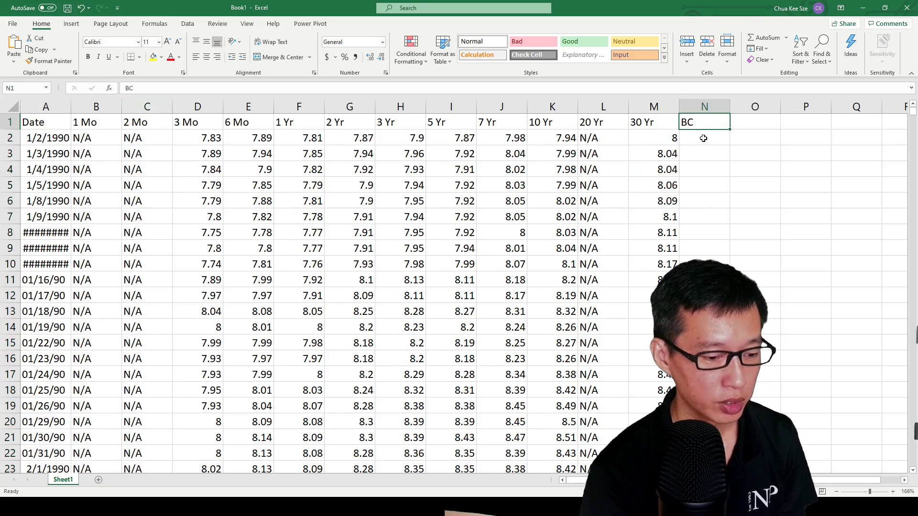
{"action": "left_click", "coordinate": [703, 138]}
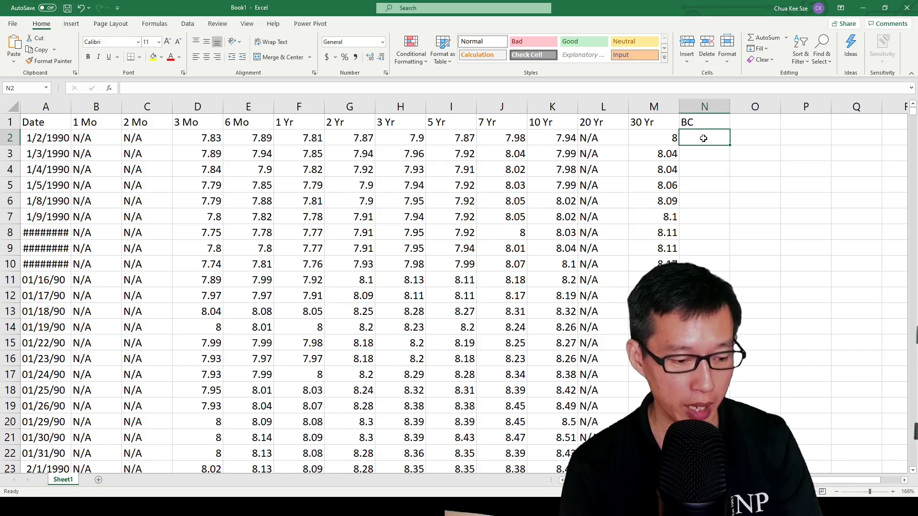
{"action": "type", "text": "1"}
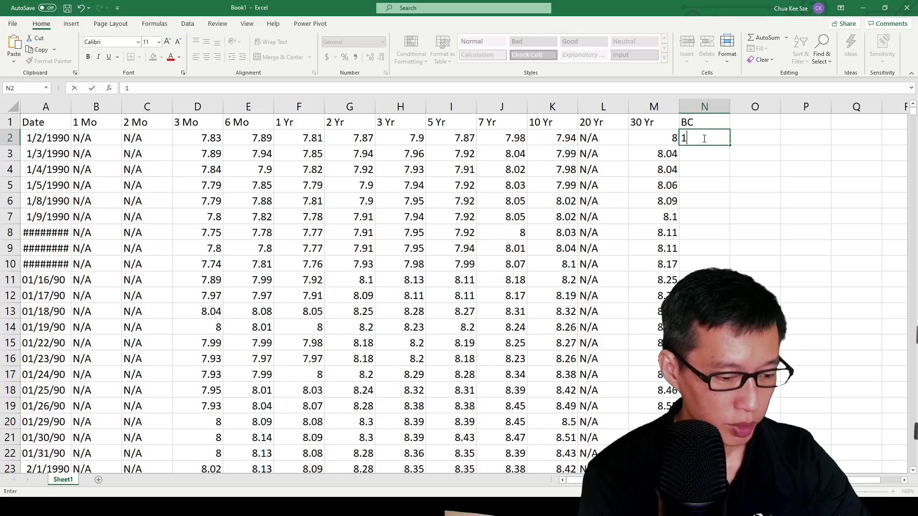
{"action": "key", "text": "Return"}
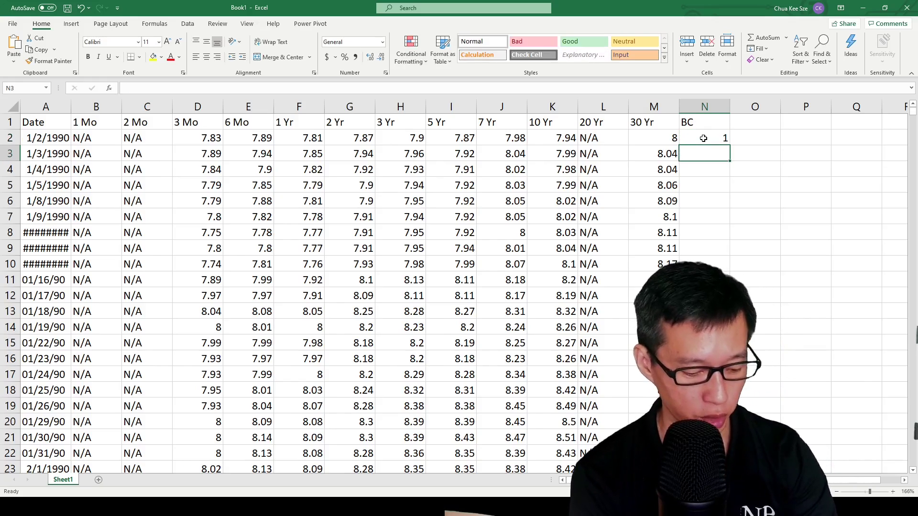
{"action": "left_click", "coordinate": [703, 138]}
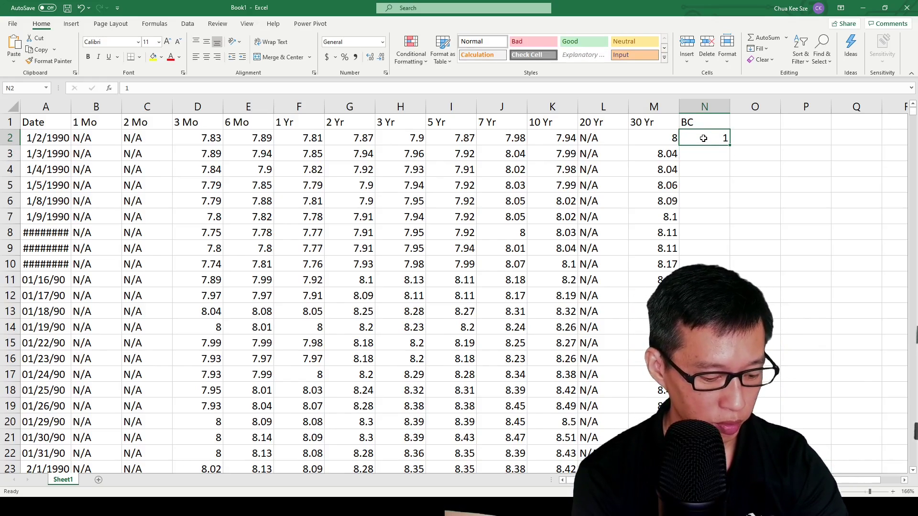
{"action": "type", "text": "0"}
{"action": "key", "text": "Return"}
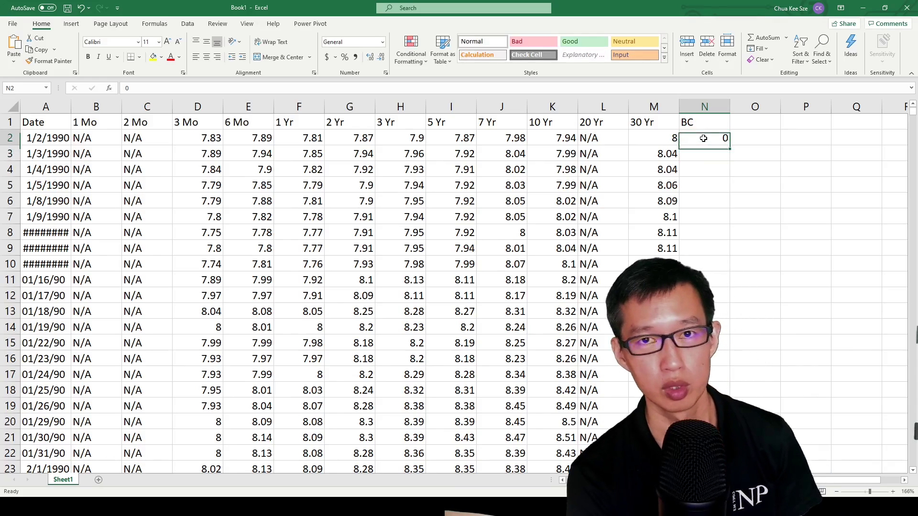
{"action": "left_click", "coordinate": [703, 138]}
{"action": "key", "text": "BackSpace"}
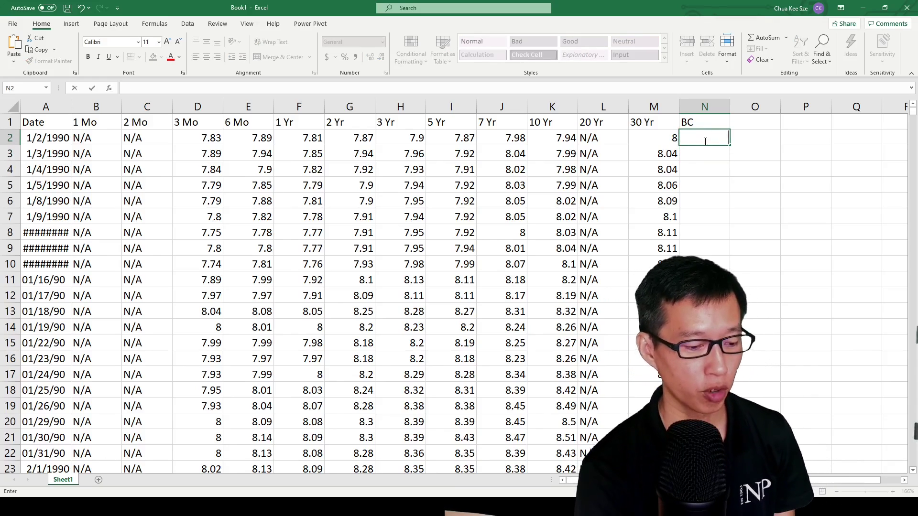
{"action": "key", "text": "Return"}
{"action": "left_click", "coordinate": [708, 141]}
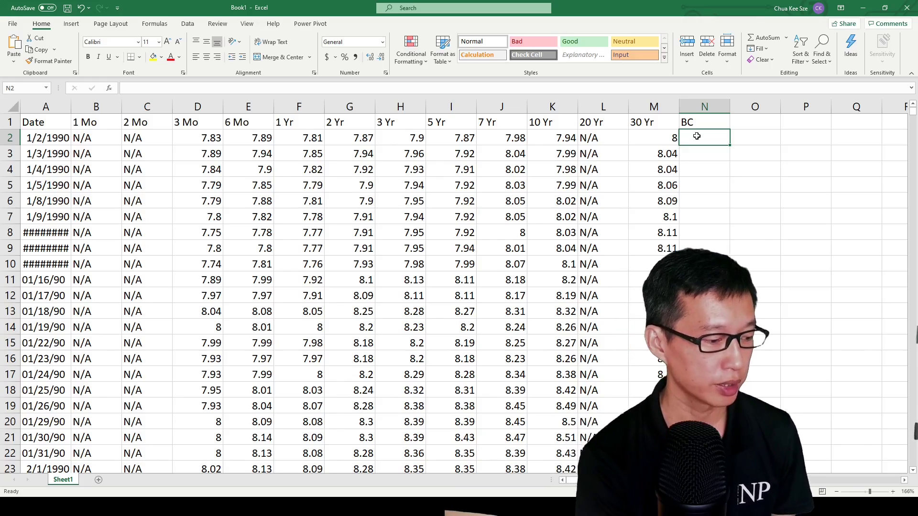
{"action": "left_click", "coordinate": [111, 141]}
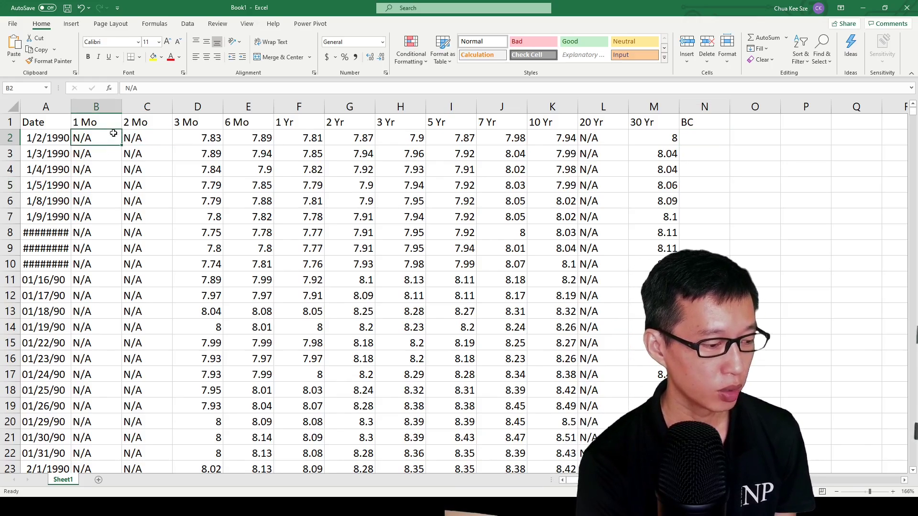
{"action": "left_click", "coordinate": [154, 140]}
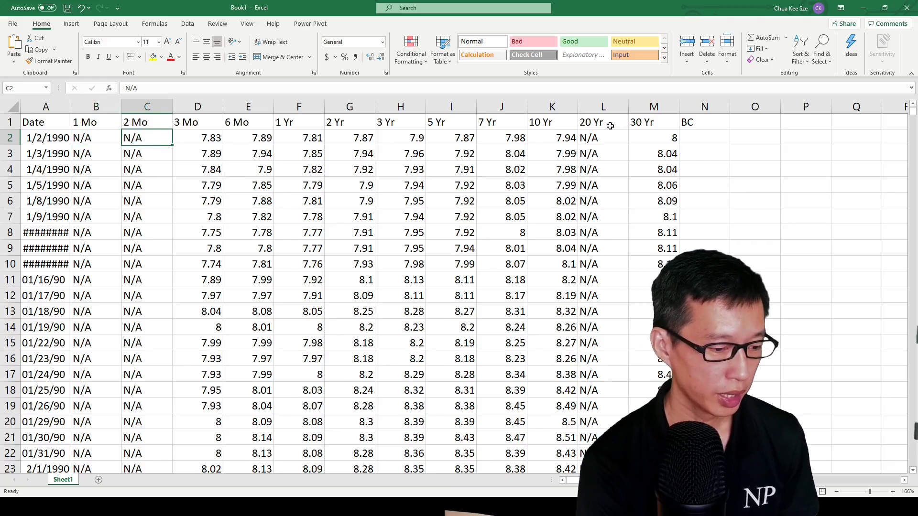
{"action": "left_click", "coordinate": [595, 135]}
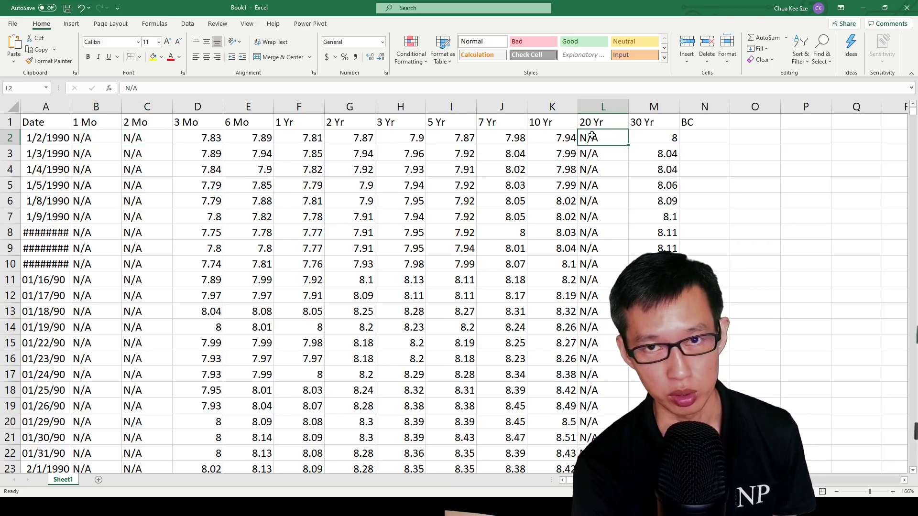
{"action": "left_click", "coordinate": [684, 139]}
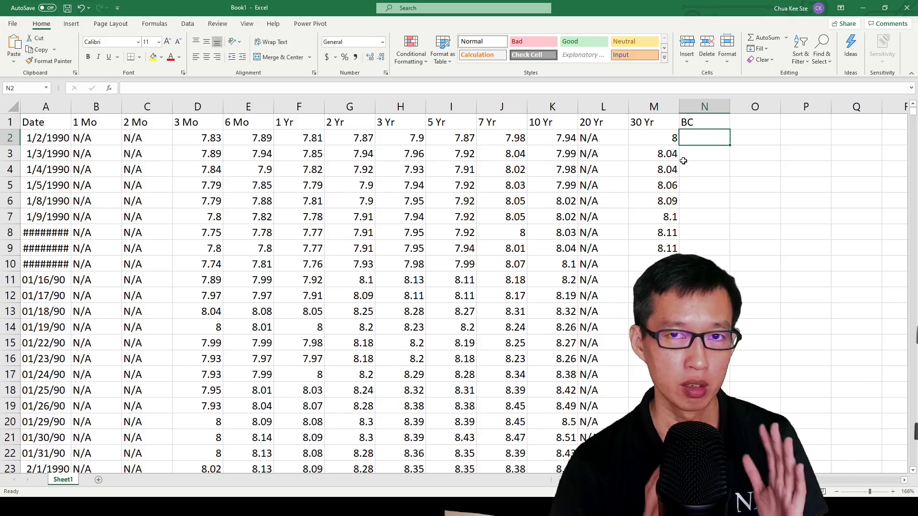
{"action": "left_click", "coordinate": [98, 140]}
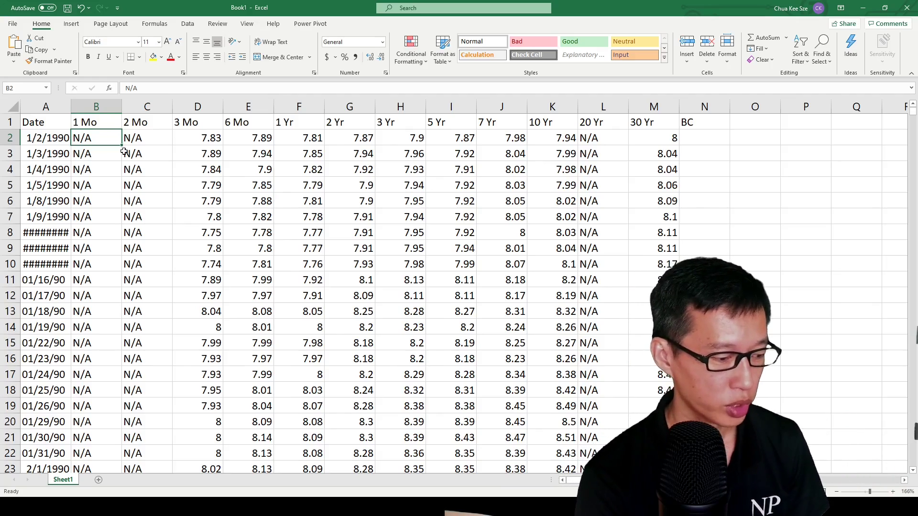
{"action": "left_click", "coordinate": [151, 140]}
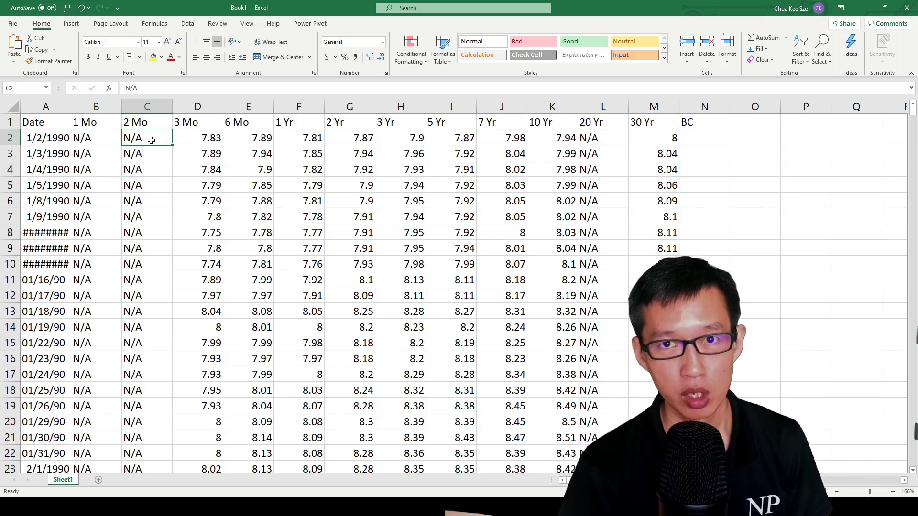
Type the flag formula =if(B2="N/A","",if(C2="N/A","",if(B2>C2,1,0))) into N2.
{"action": "left_click", "coordinate": [696, 138]}
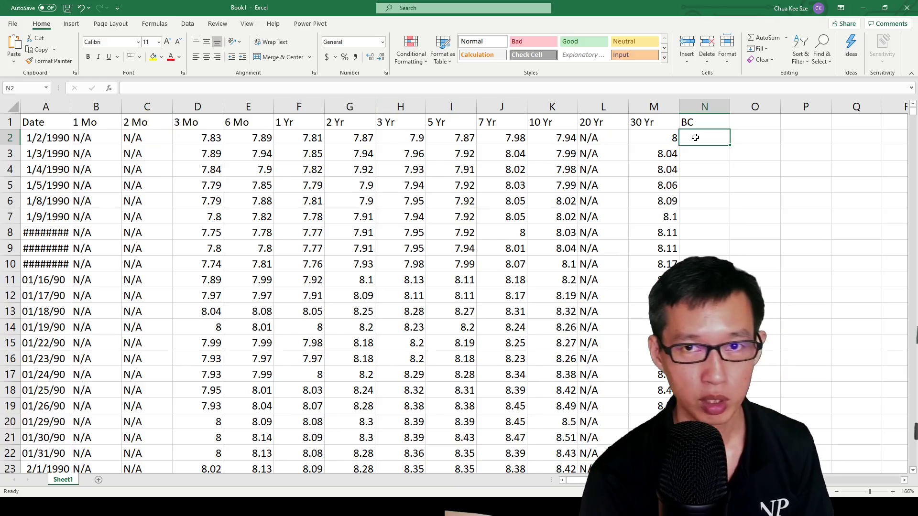
{"action": "type", "text": "=if("}
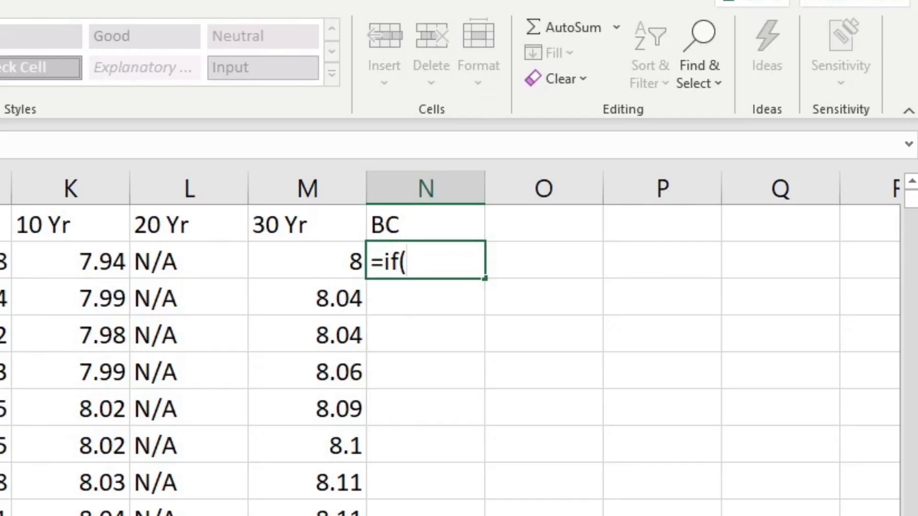
{"action": "type", "text": "B2="}
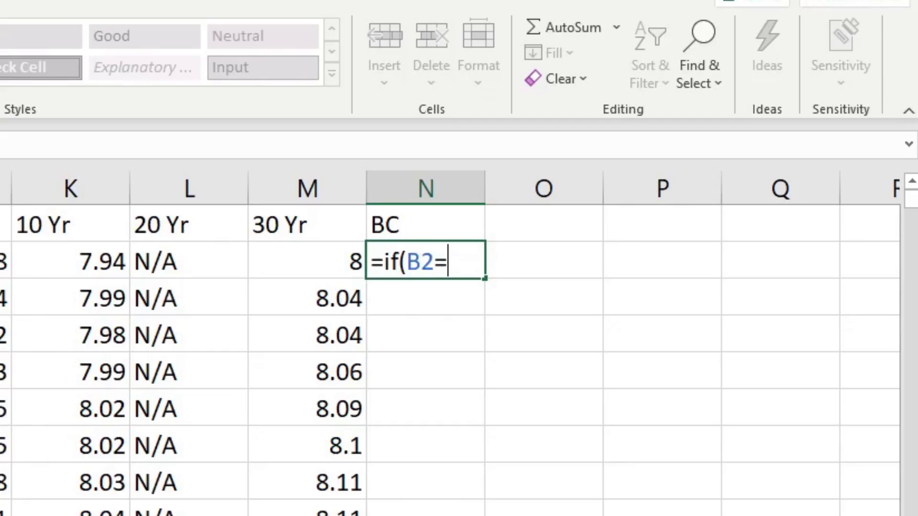
{"action": "type", "text": "\"N/A"}
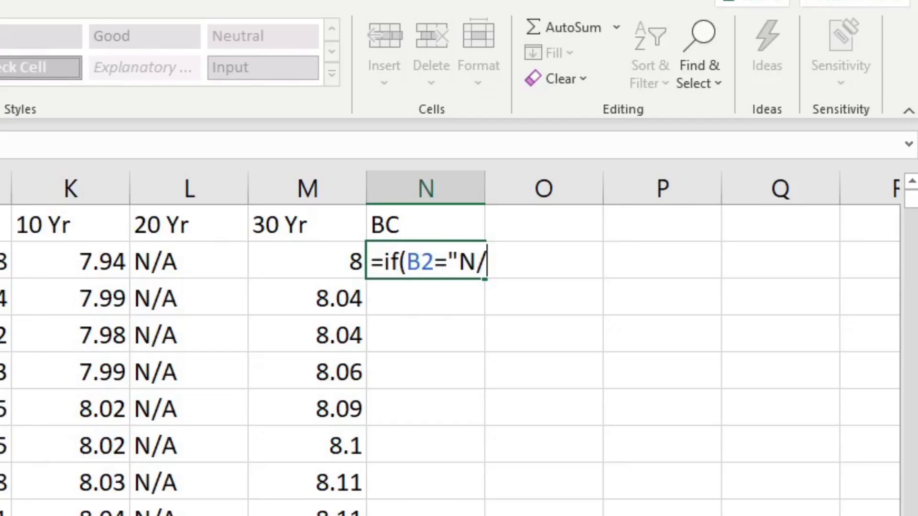
{"action": "type", "text": "\",\"\""}
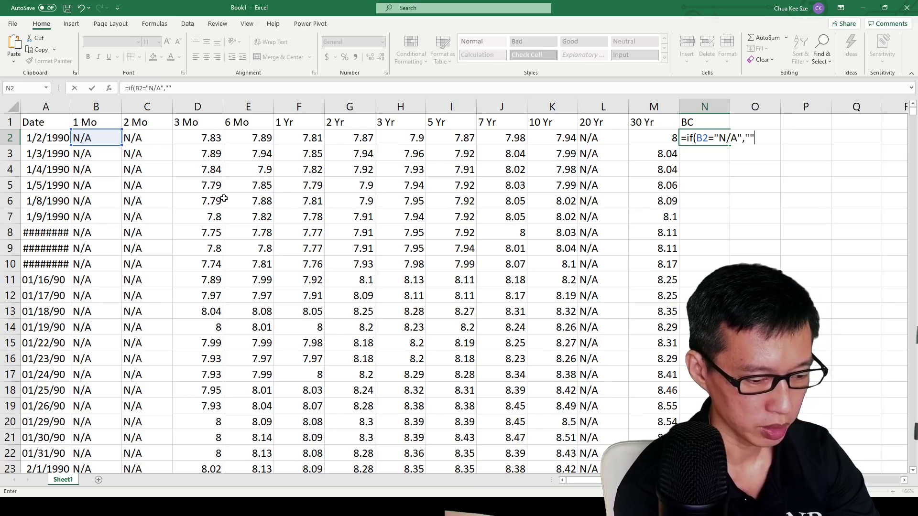
{"action": "type", "text": ","}
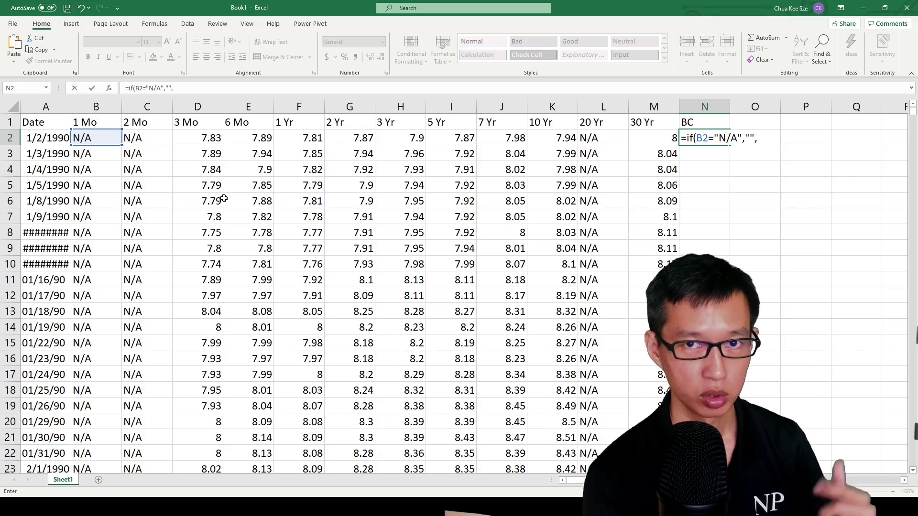
{"action": "type", "text": "if("}
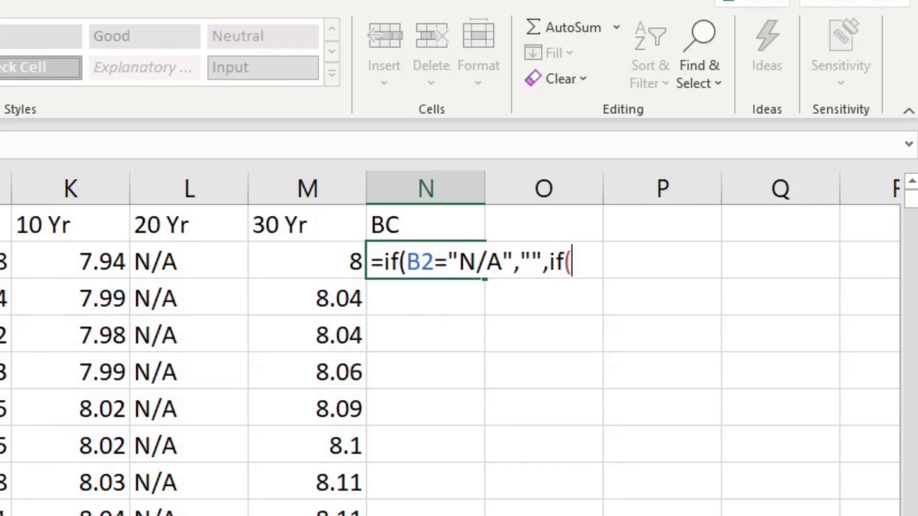
{"action": "type", "text": "C2"}
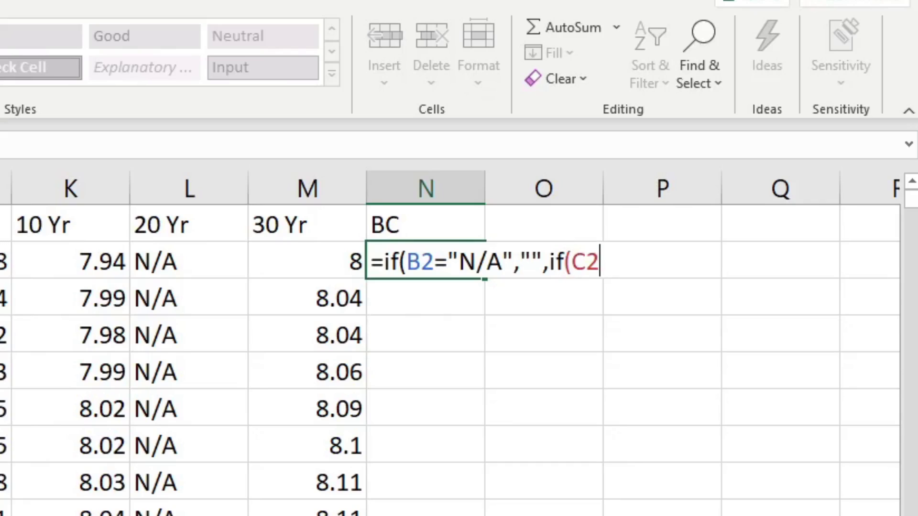
{"action": "type", "text": "=\"N/A\","}
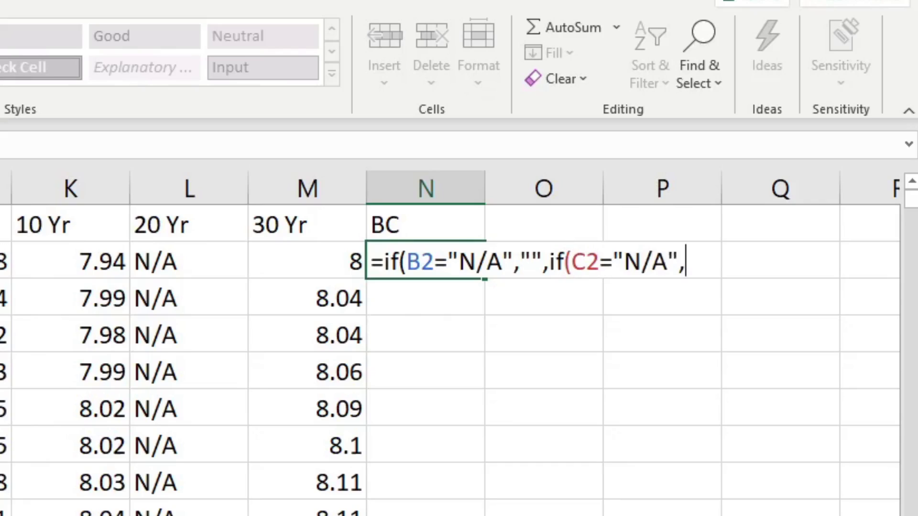
{"action": "type", "text": "\"\",if(B2"}
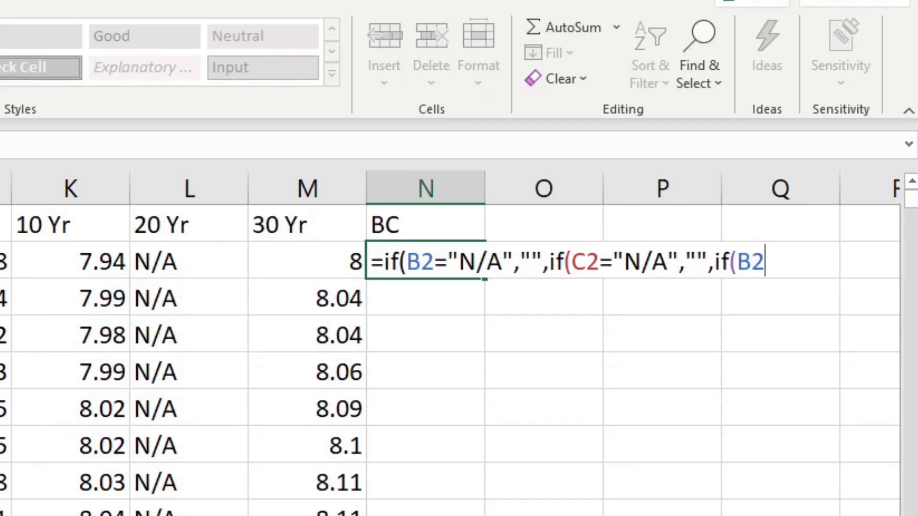
{"action": "type", "text": ">C2"}
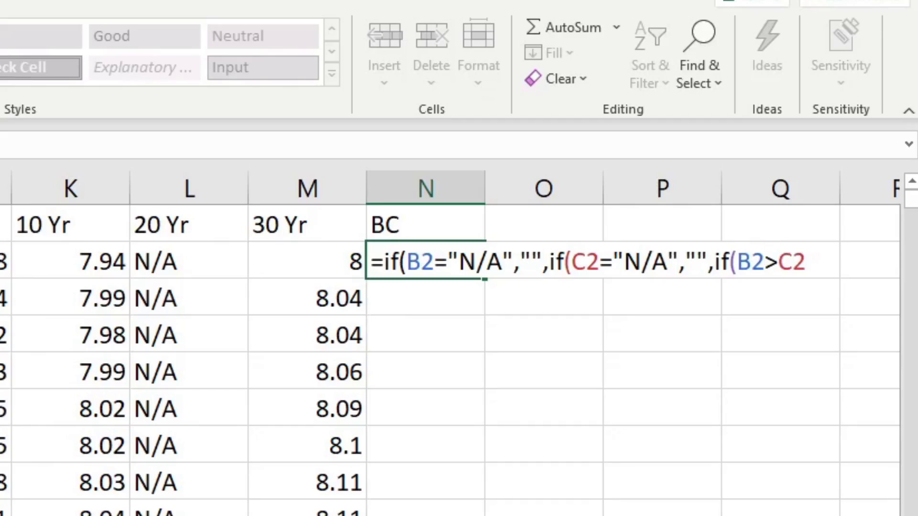
{"action": "type", "text": ",1,0"}
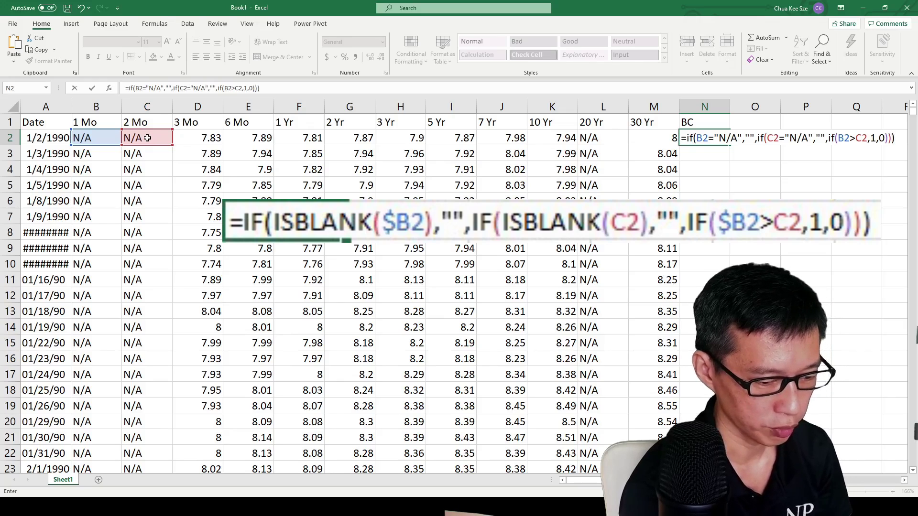
{"action": "key", "text": "Return"}
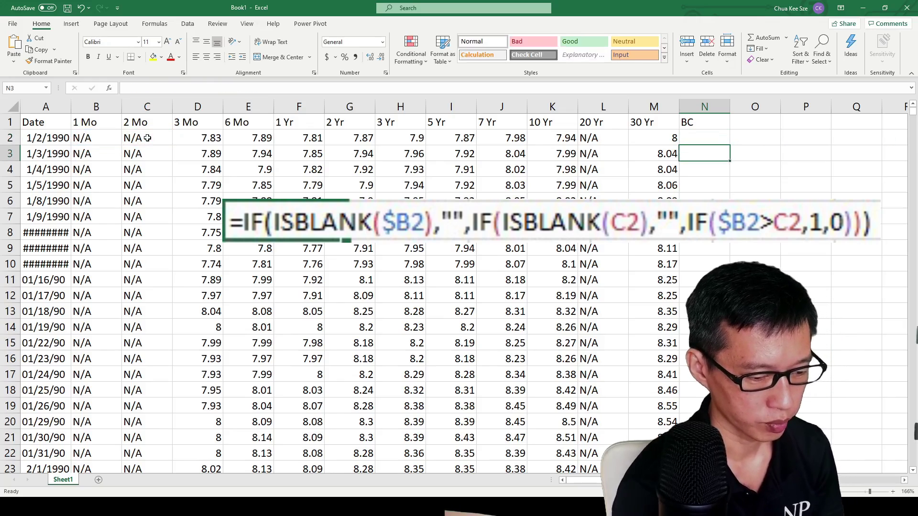
{"action": "left_click", "coordinate": [716, 141]}
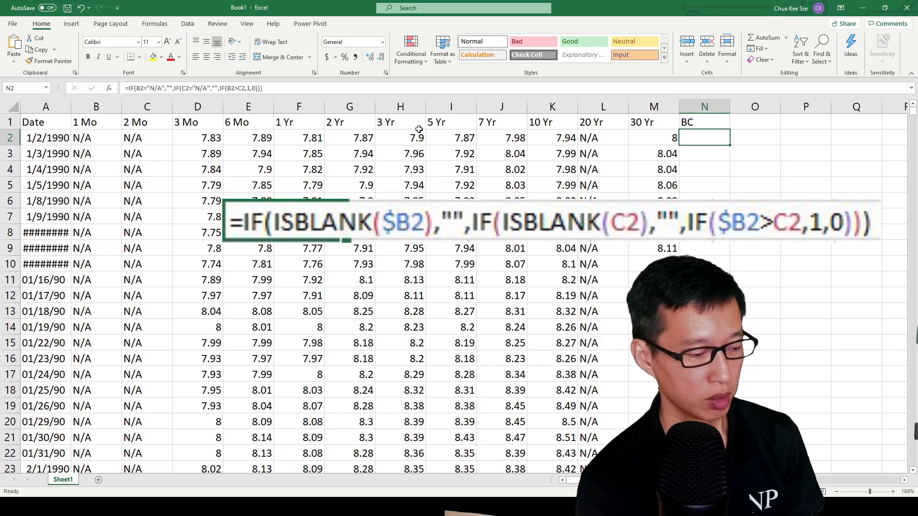
{"action": "left_click", "coordinate": [104, 140]}
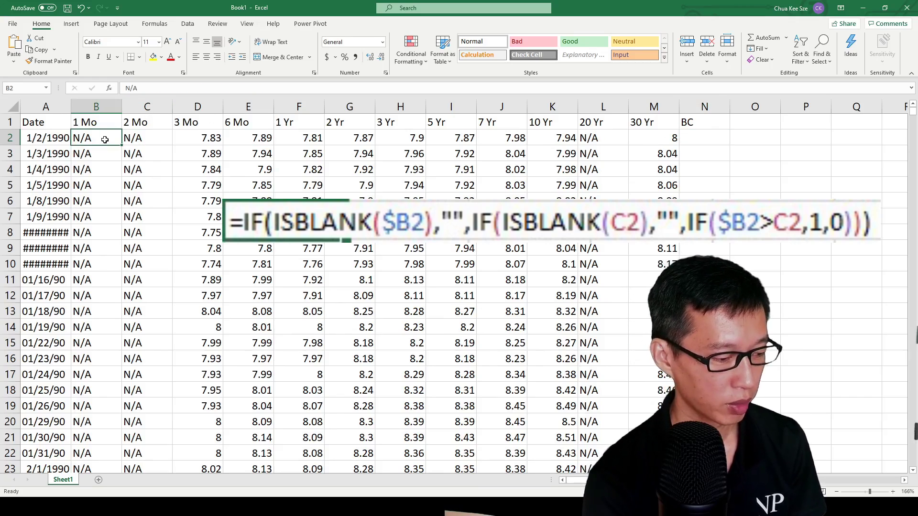
{"action": "left_click", "coordinate": [149, 141]}
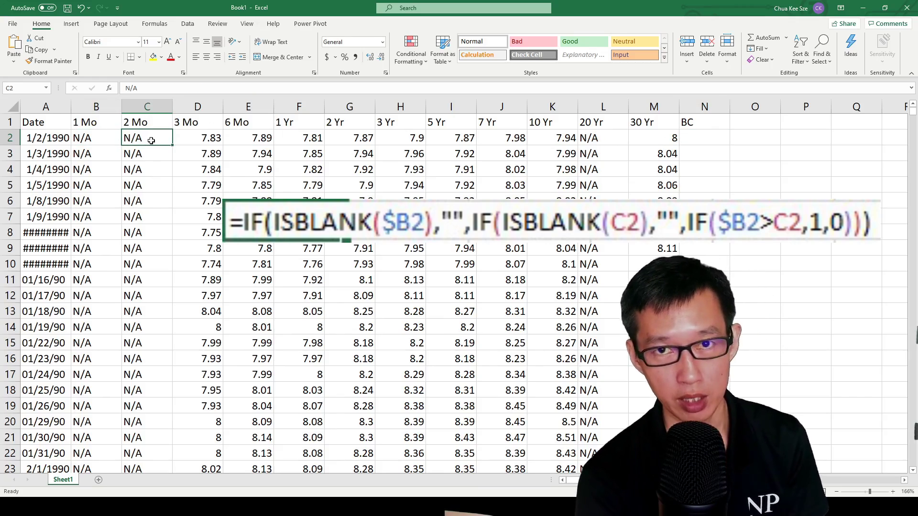
{"action": "left_click", "coordinate": [696, 142]}
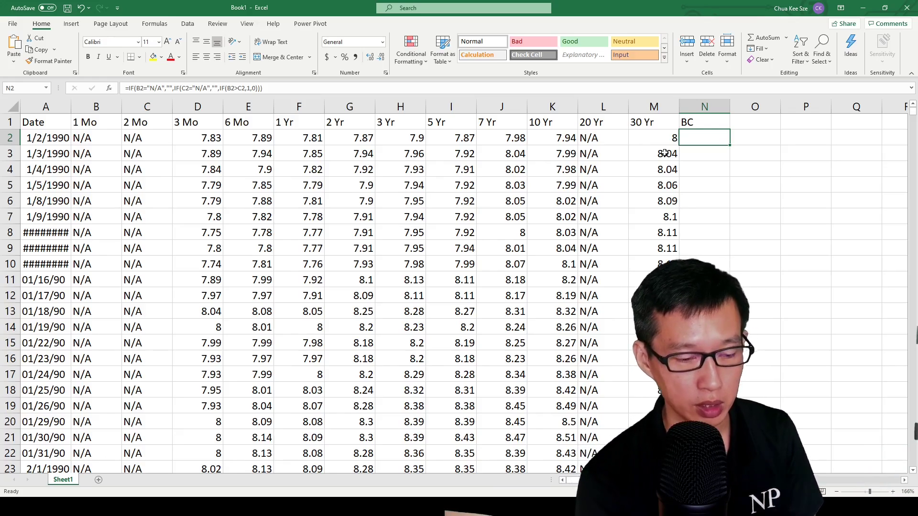
Change both B2 references in N2's formula to $B2 and commit the edit.
{"action": "left_click", "coordinate": [135, 88]}
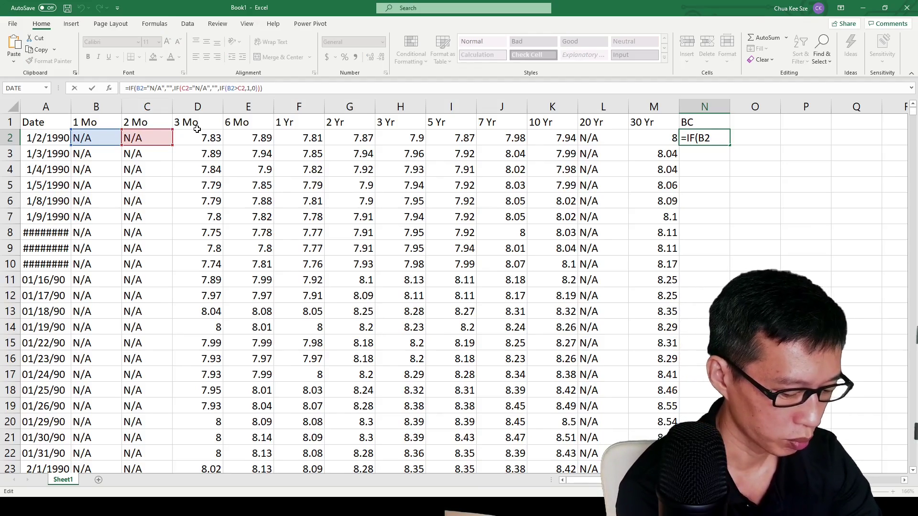
{"action": "type", "text": "$"}
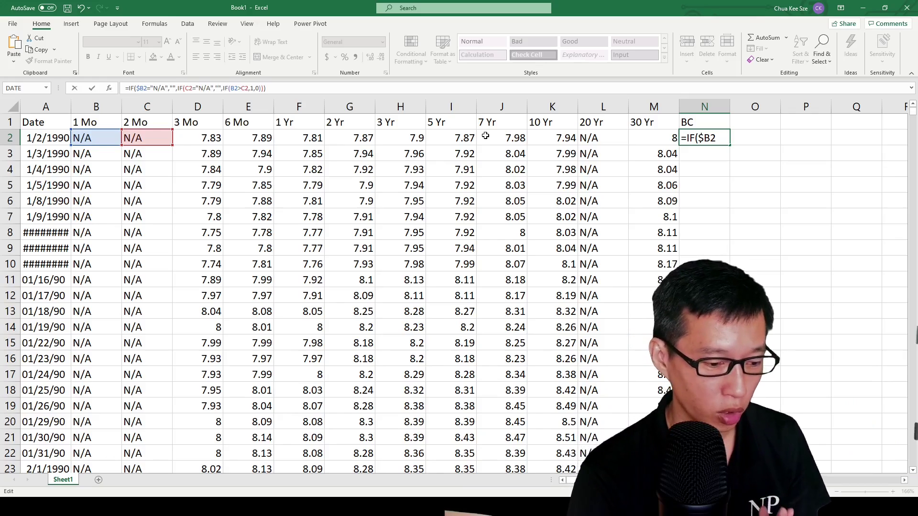
{"action": "left_click", "coordinate": [233, 89]}
{"action": "type", "text": "$"}
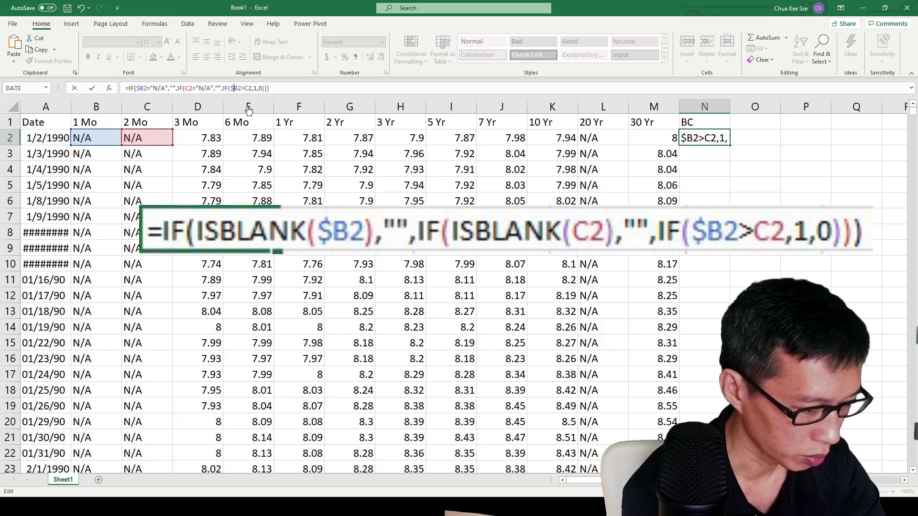
{"action": "key", "text": "Return"}
{"action": "left_click", "coordinate": [706, 122]}
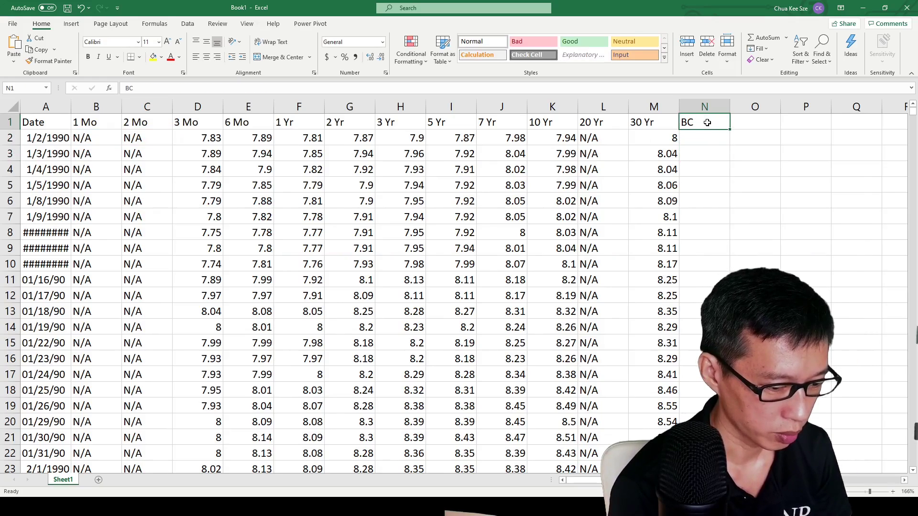
{"action": "left_click", "coordinate": [746, 124]}
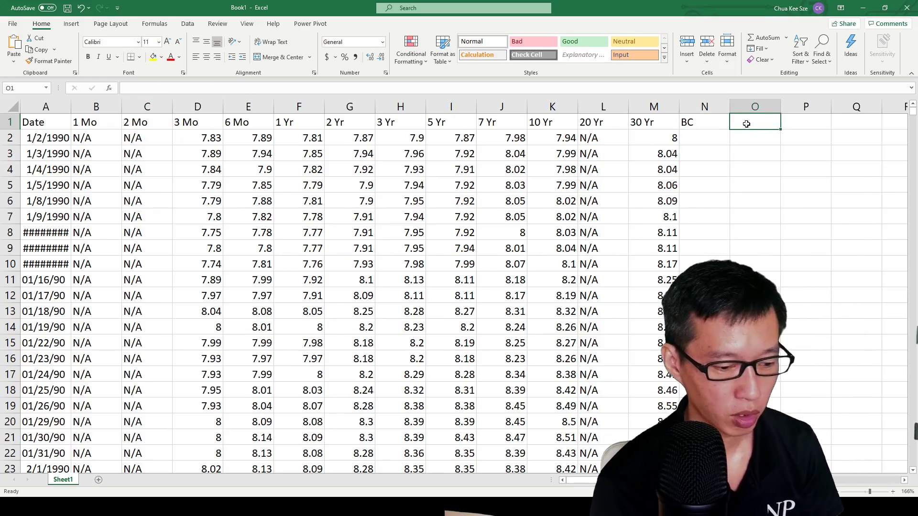
{"action": "type", "text": "BD"}
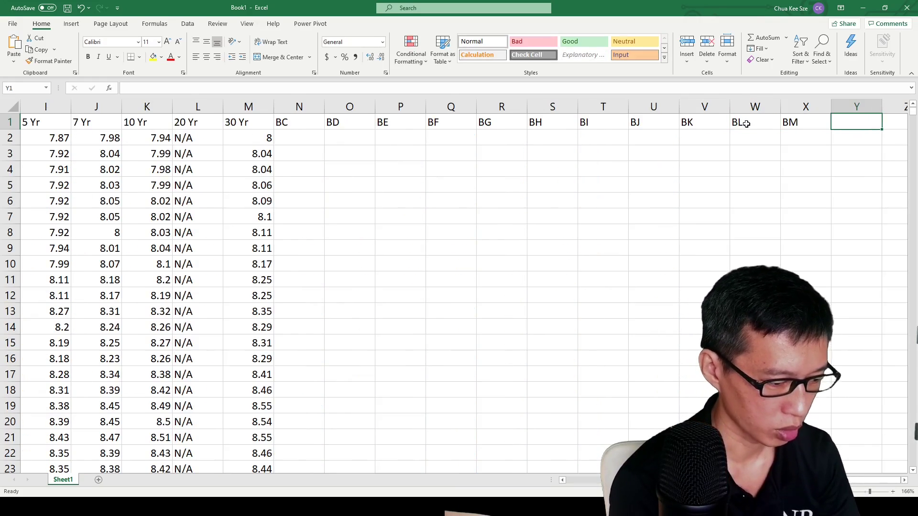
{"action": "left_click", "coordinate": [317, 135]}
{"action": "left_click_drag", "start_coordinate": [324, 145], "coordinate": [831, 142]}
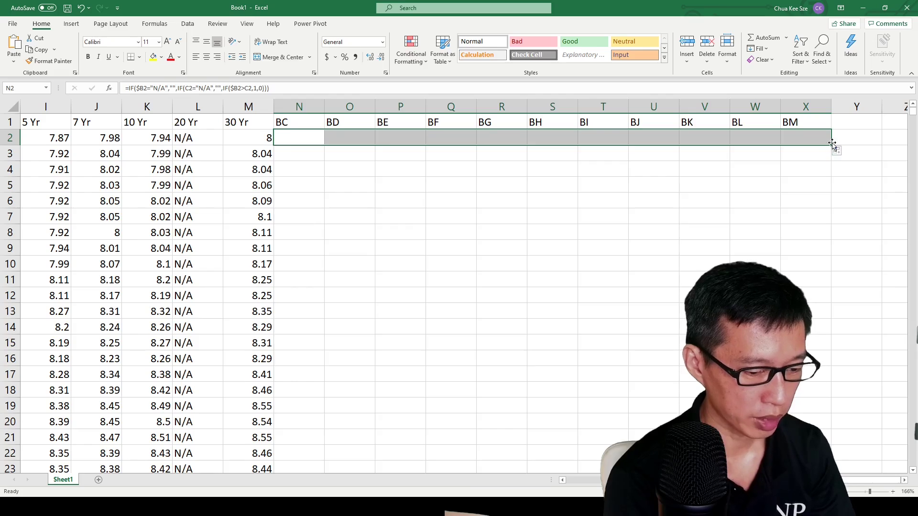
{"action": "double_click", "coordinate": [830, 145]}
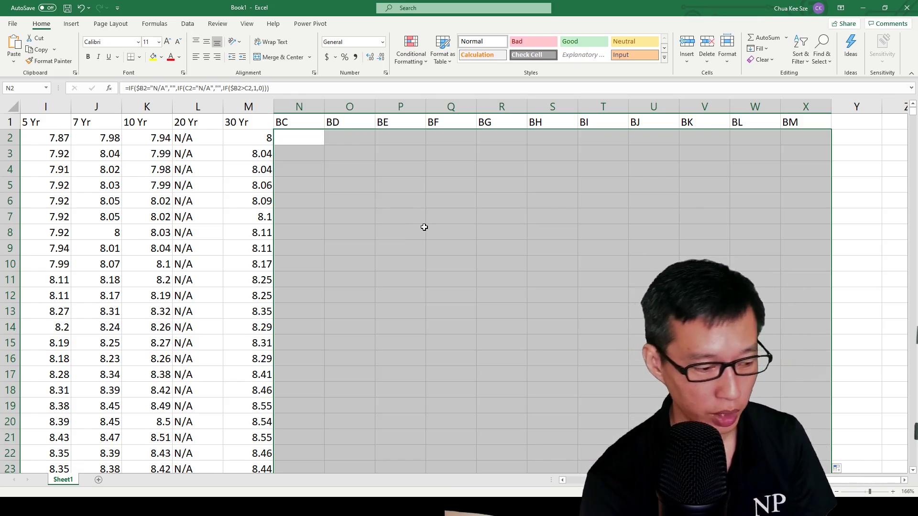
{"action": "scroll", "coordinate": [421, 227], "scroll_direction": "down", "scroll_amount": 13}
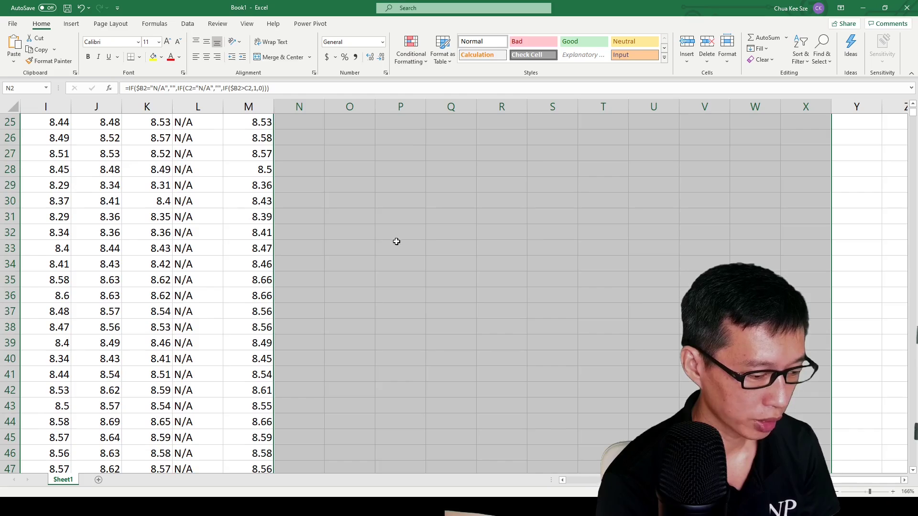
{"action": "left_click", "coordinate": [307, 260]}
{"action": "key", "text": "ctrl+Down"}
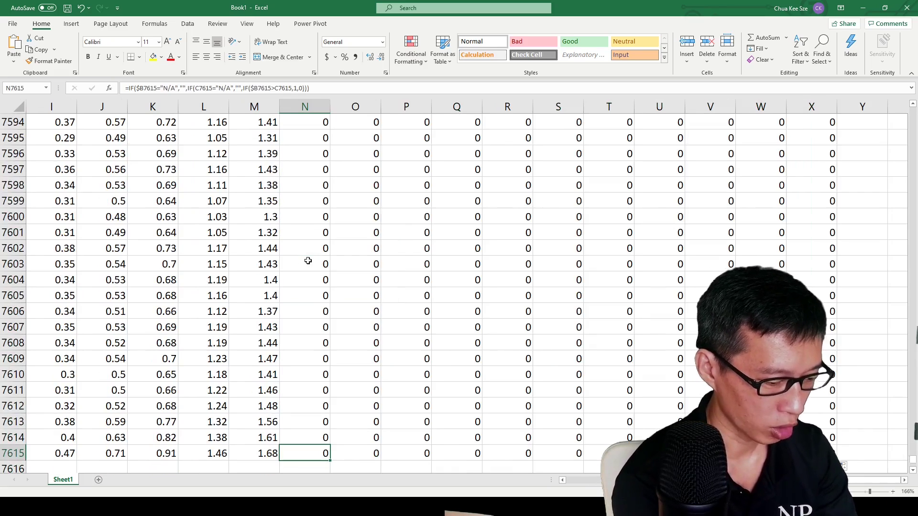
{"action": "key", "text": "Up"}
{"action": "key", "text": "Up"}
{"action": "key", "text": "Up"}
{"action": "key", "text": "Up"}
{"action": "key", "text": "Up"}
{"action": "key", "text": "Up"}
{"action": "key", "text": "Up"}
{"action": "key", "text": "Up"}
{"action": "key", "text": "Up"}
{"action": "key", "text": "Up"}
{"action": "key", "text": "Up"}
{"action": "key", "text": "Up"}
{"action": "key", "text": "Up"}
{"action": "key", "text": "Up"}
{"action": "key", "text": "Up"}
{"action": "key", "text": "Up"}
{"action": "key", "text": "Up"}
{"action": "key", "text": "Up"}
{"action": "key", "text": "Up"}
{"action": "key", "text": "Up"}
{"action": "key", "text": "Up"}
{"action": "key", "text": "Up"}
{"action": "key", "text": "Up"}
{"action": "key", "text": "Up"}
{"action": "key", "text": "Up"}
{"action": "key", "text": "Up"}
{"action": "key", "text": "Up"}
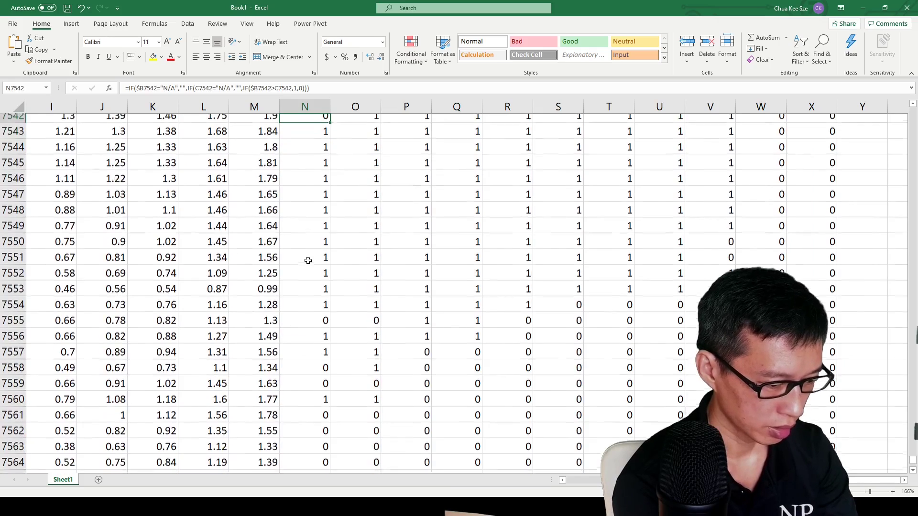
{"action": "key", "text": "Up"}
{"action": "key", "text": "Up"}
{"action": "key", "text": "Up"}
{"action": "key", "text": "ctrl+Up"}
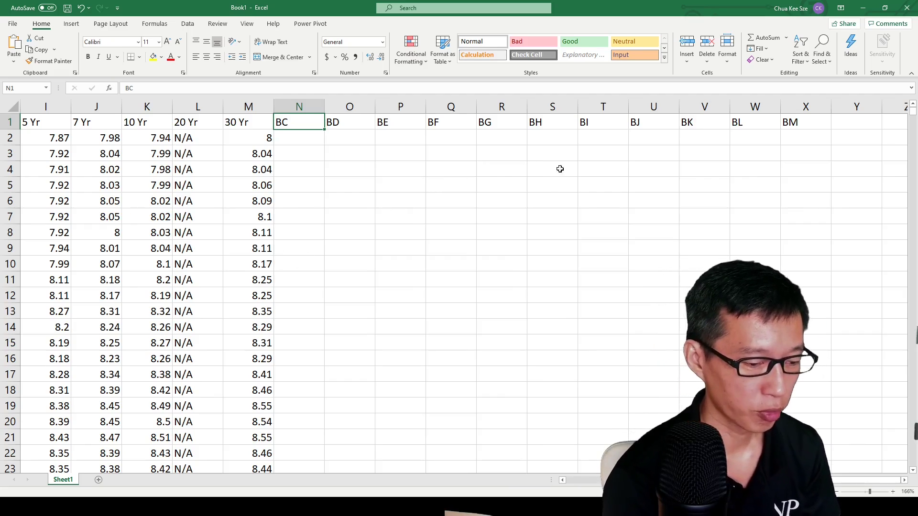
Step along the header row checking the 1 Mo, 2 Mo, 3 Mo and 6 Mo headings, then move to Y2.
{"action": "left_click", "coordinate": [851, 123]}
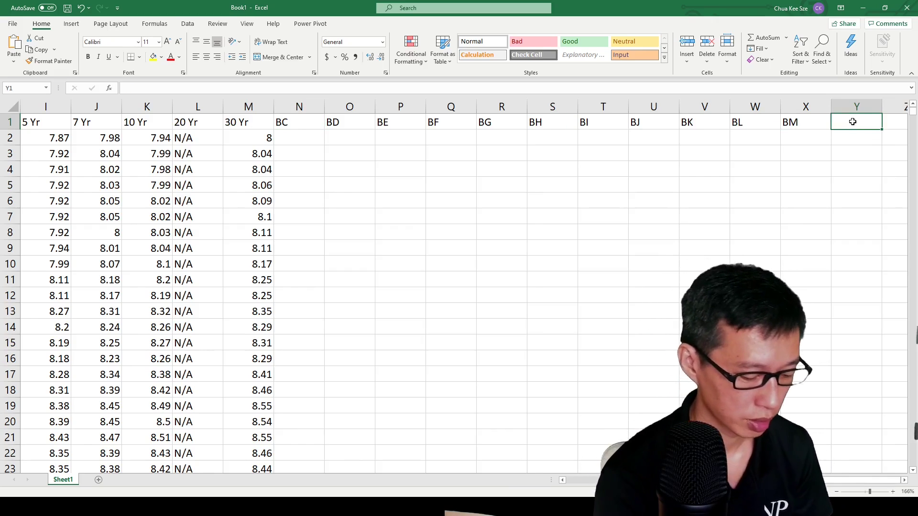
{"action": "key", "text": "Left"}
{"action": "key", "text": "Left"}
{"action": "key", "text": "Left"}
{"action": "key", "text": "Left"}
{"action": "key", "text": "Left"}
{"action": "key", "text": "Left"}
{"action": "key", "text": "Left"}
{"action": "key", "text": "Left"}
{"action": "key", "text": "Left"}
{"action": "key", "text": "Left"}
{"action": "key", "text": "Left"}
{"action": "key", "text": "Left"}
{"action": "key", "text": "Left"}
{"action": "key", "text": "Left"}
{"action": "key", "text": "Left"}
{"action": "key", "text": "Left"}
{"action": "key", "text": "Left"}
{"action": "key", "text": "Left"}
{"action": "key", "text": "Left"}
{"action": "key", "text": "Left"}
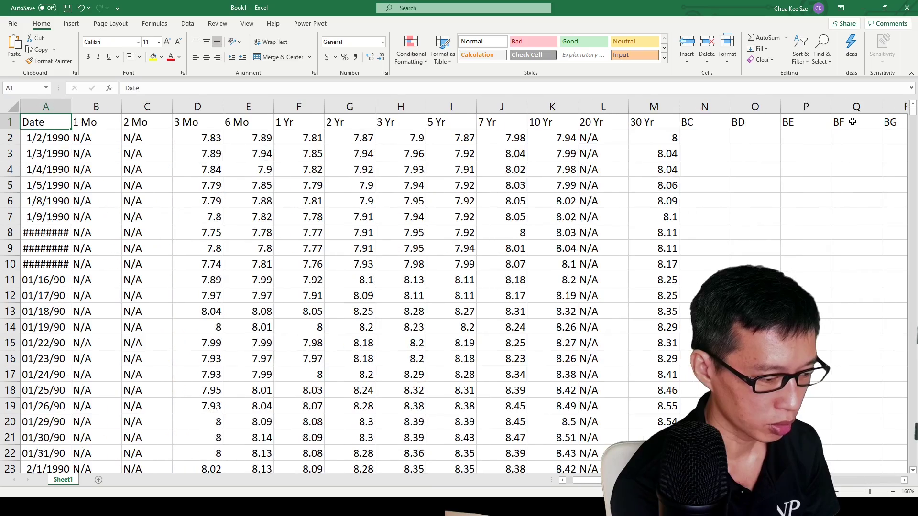
{"action": "key", "text": "Right"}
{"action": "key", "text": "Right"}
{"action": "key", "text": "Right"}
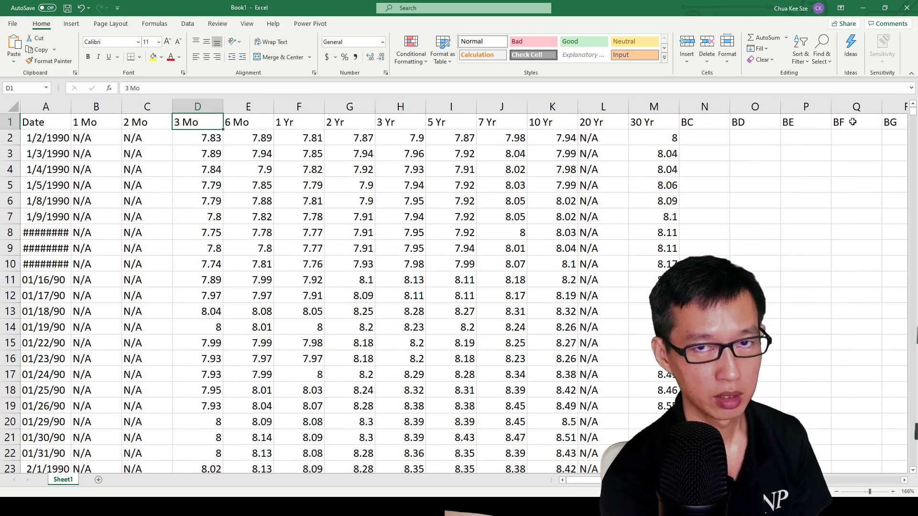
{"action": "key", "text": "Right"}
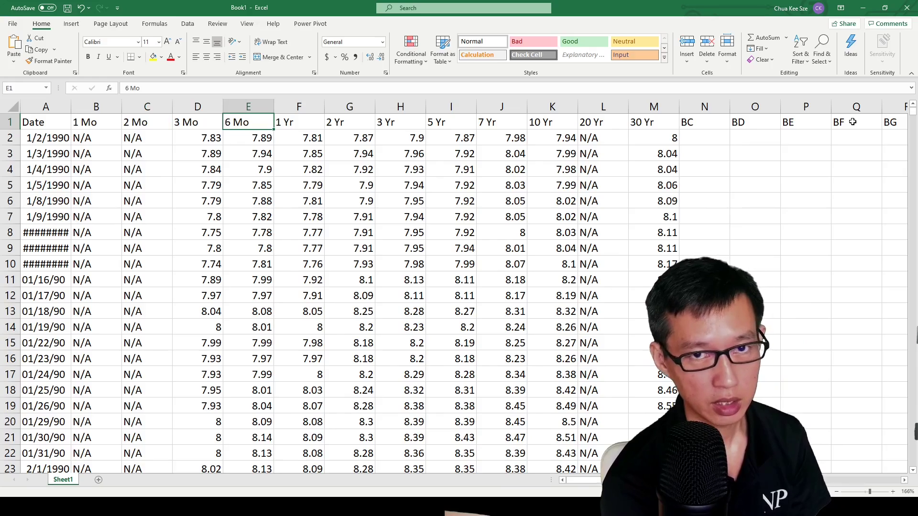
{"action": "key", "text": "Left"}
{"action": "key", "text": "Left"}
{"action": "key", "text": "Right"}
{"action": "key", "text": "Right"}
{"action": "key", "text": "Right"}
{"action": "key", "text": "Right"}
{"action": "key", "text": "Right"}
{"action": "key", "text": "Right"}
{"action": "key", "text": "Right"}
{"action": "key", "text": "Right"}
{"action": "key", "text": "Right"}
{"action": "key", "text": "Right"}
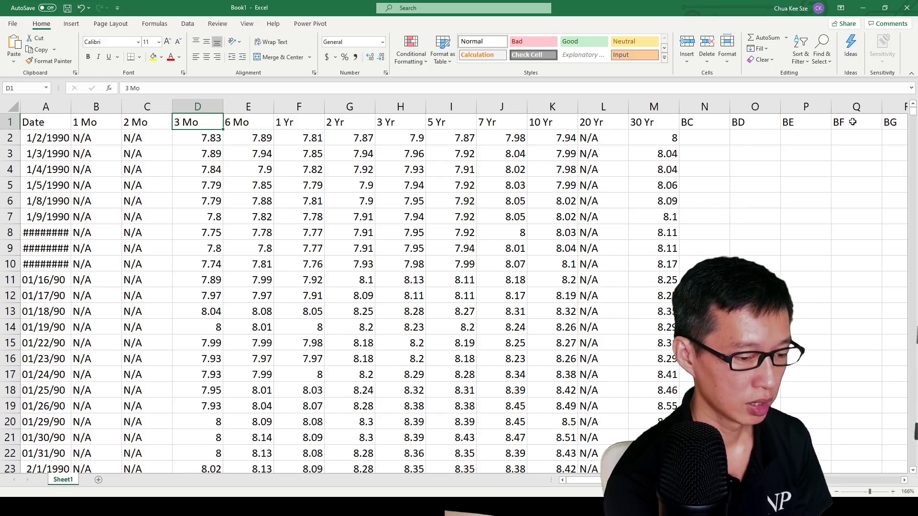
{"action": "key", "text": "Left"}
{"action": "key", "text": "Left"}
{"action": "key", "text": "Left"}
{"action": "key", "text": "Left"}
{"action": "key", "text": "Left"}
{"action": "key", "text": "Left"}
{"action": "key", "text": "Left"}
{"action": "key", "text": "Left"}
{"action": "key", "text": "Left"}
{"action": "key", "text": "Left"}
{"action": "key", "text": "Left"}
{"action": "key", "text": "Left"}
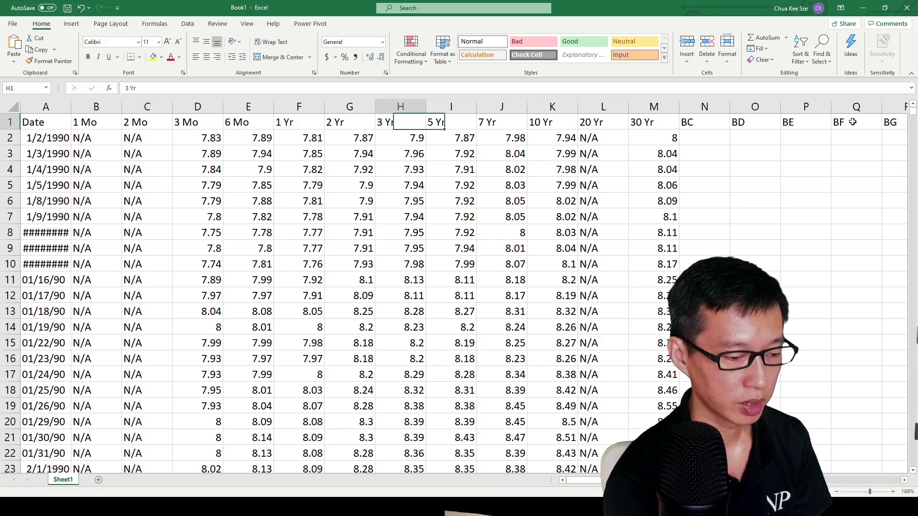
{"action": "key", "text": "Right"}
{"action": "key", "text": "Right"}
{"action": "key", "text": "Left"}
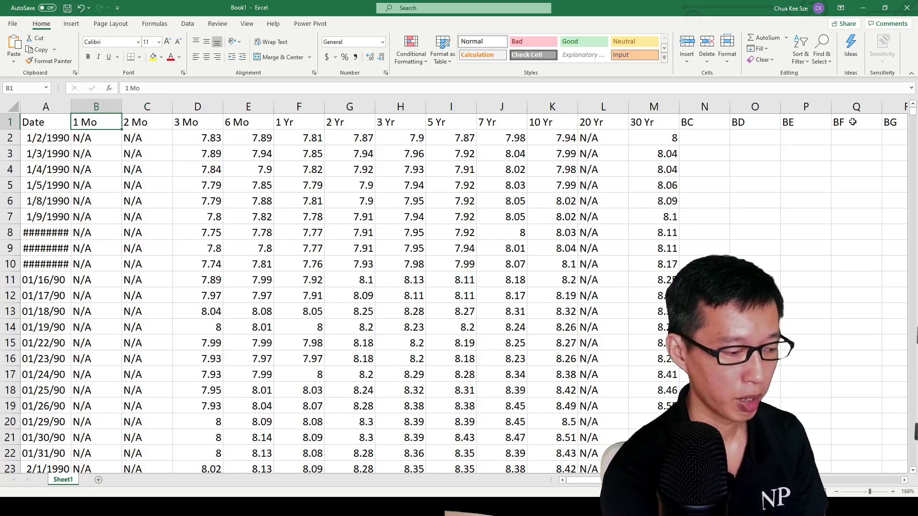
{"action": "key", "text": "Right"}
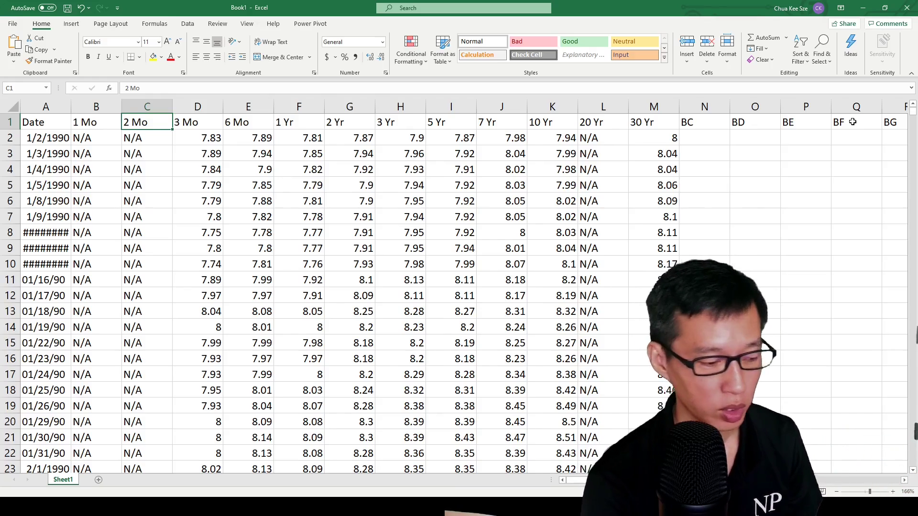
{"action": "key", "text": "Right"}
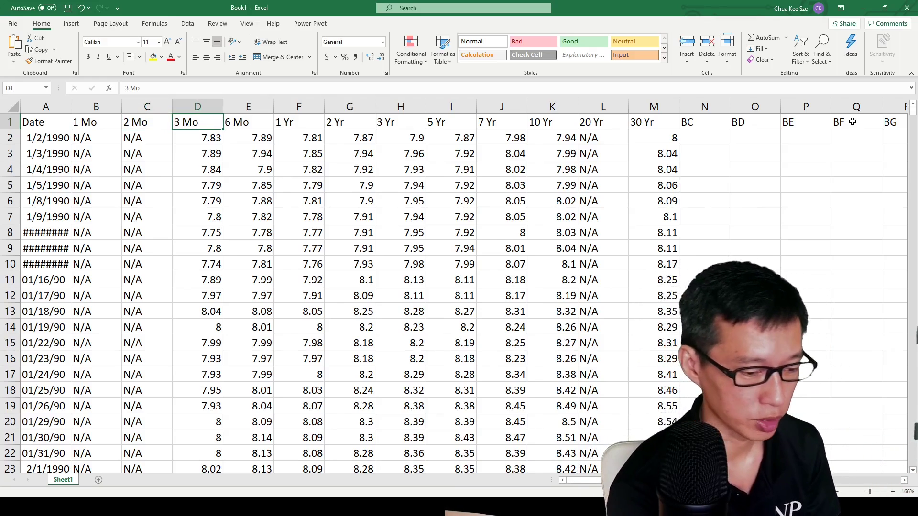
{"action": "key", "text": "ctrl+Right"}
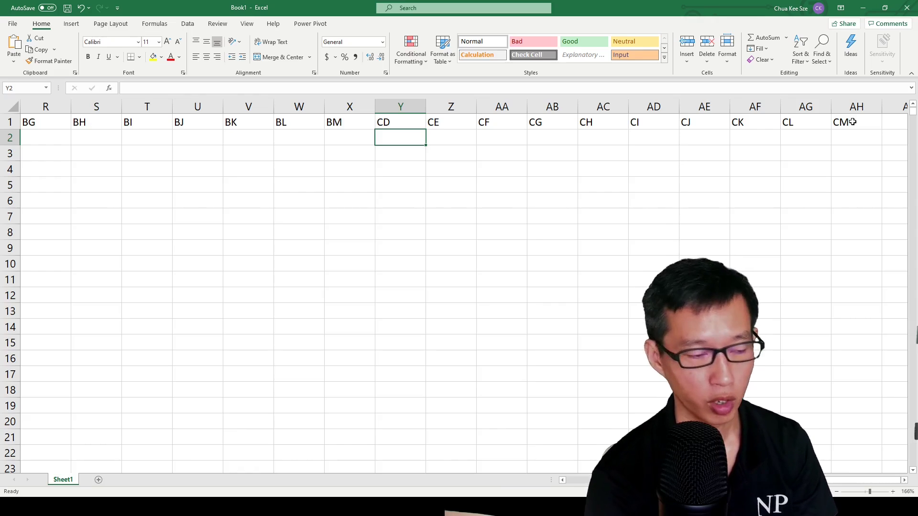
Copy the BM flag formula into Y2 and edit it to compare $C2 against D2.
{"action": "left_click", "coordinate": [349, 141]}
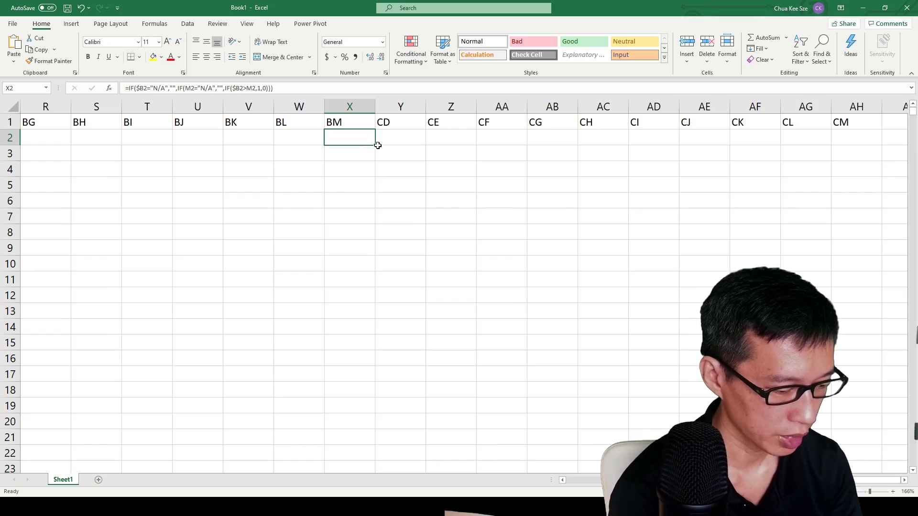
{"action": "left_click_drag", "start_coordinate": [375, 145], "coordinate": [409, 139]}
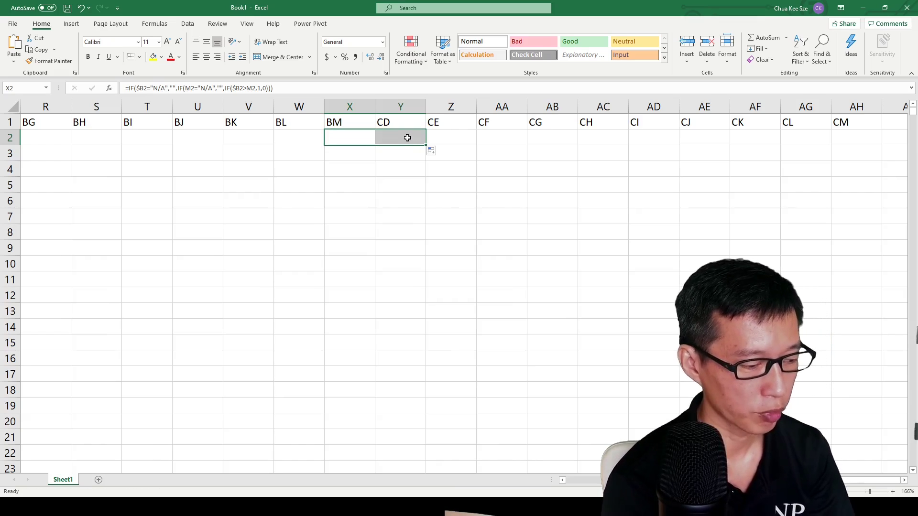
{"action": "left_click", "coordinate": [405, 138]}
{"action": "double_click", "coordinate": [403, 137]}
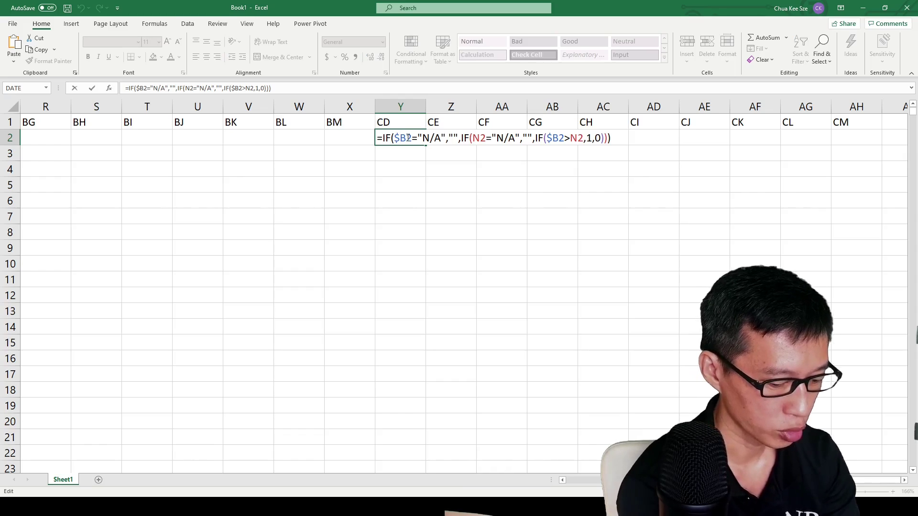
{"action": "key", "text": "Delete"}
{"action": "type", "text": "C"}
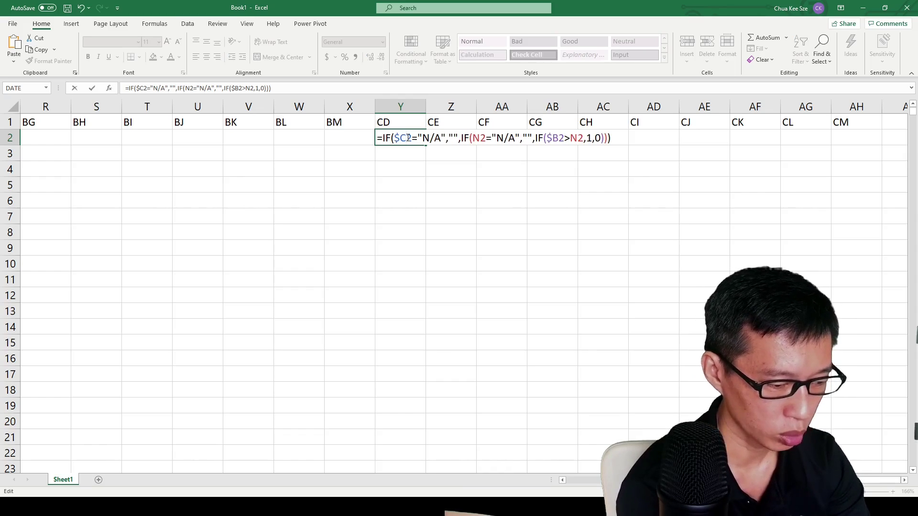
{"action": "left_click", "coordinate": [480, 138]}
{"action": "key", "text": "BackSpace"}
{"action": "type", "text": "D"}
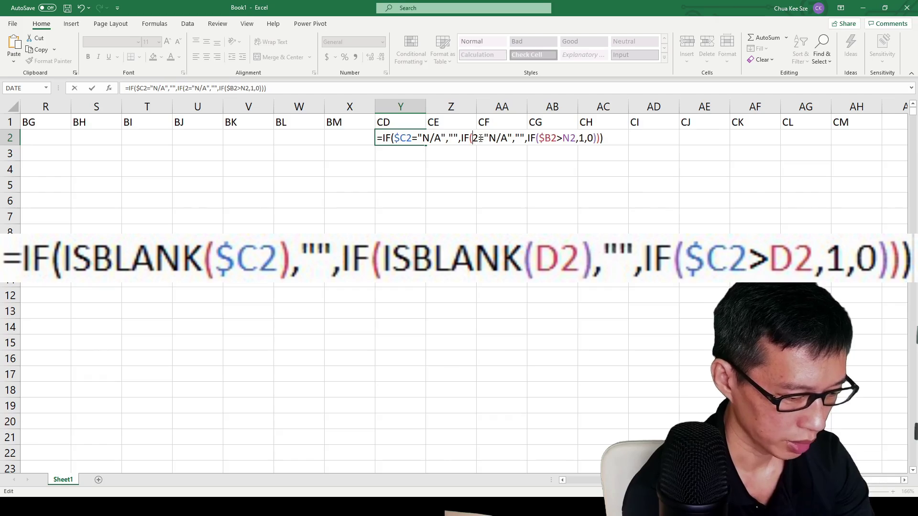
{"action": "left_click_drag", "start_coordinate": [549, 138], "coordinate": [575, 138]}
{"action": "type", "text": "C2>D"}
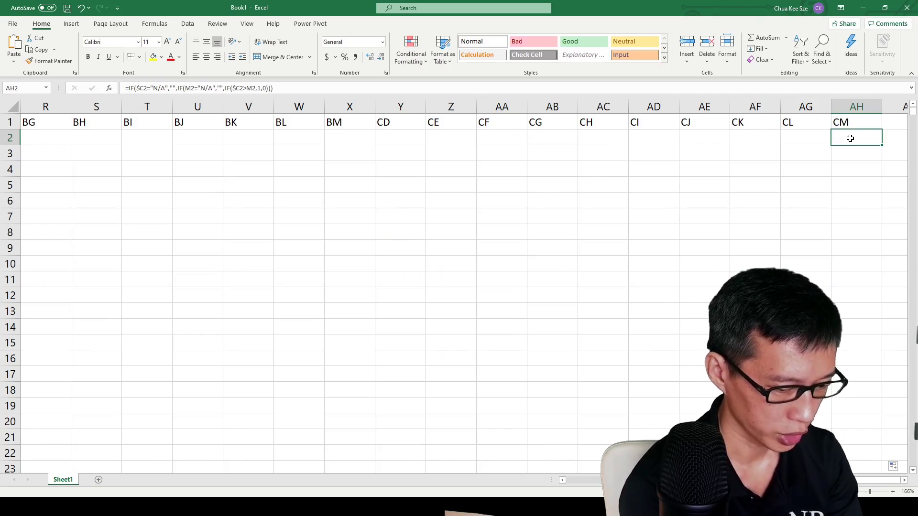
Fill the CD–CM flag formulas down the data, check the bottom rows, then return to the top.
{"action": "key", "text": "ctrl+Down"}
{"action": "key", "text": "Up"}
{"action": "key", "text": "Up"}
{"action": "key", "text": "ctrl+Up"}
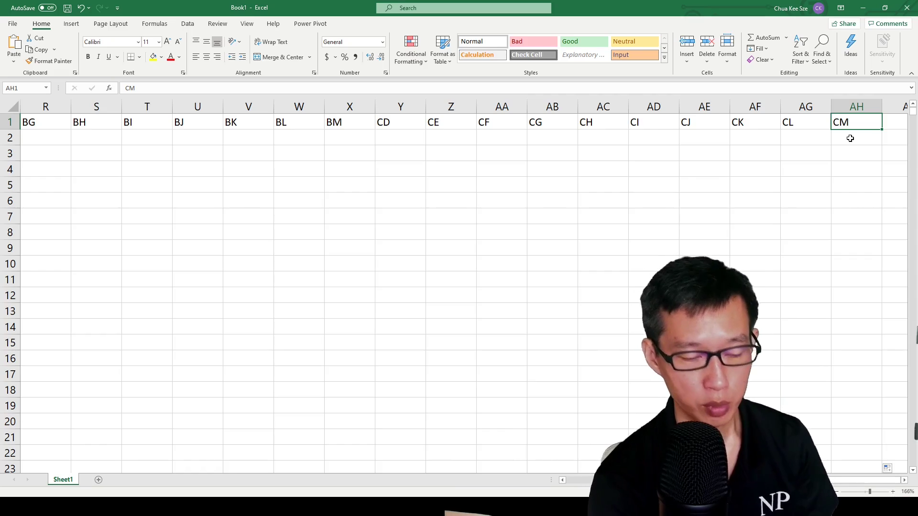
Paste the flag formula into AI2:AQ2 under DE–DM and review the DE and DF formulas.
{"action": "left_click_drag", "start_coordinate": [893, 138], "coordinate": [808, 136]}
{"action": "key", "text": "ctrl+v"}
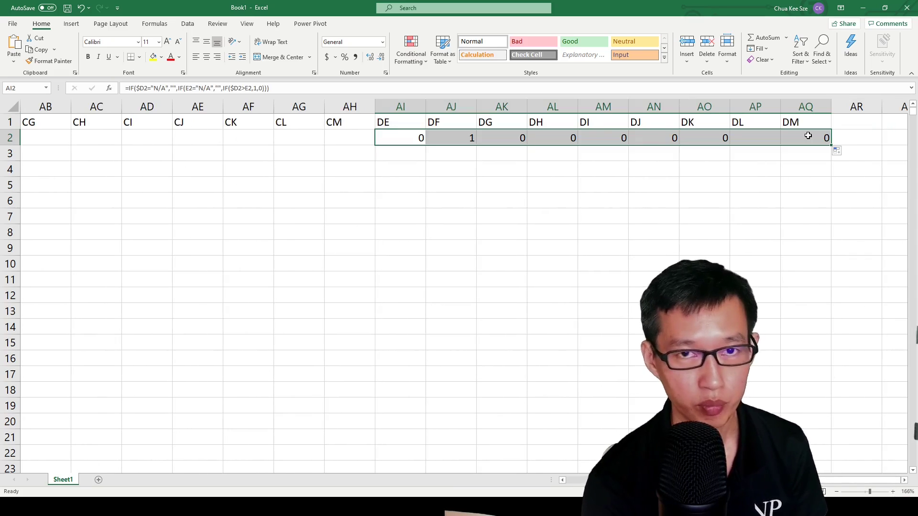
{"action": "left_click", "coordinate": [808, 136]}
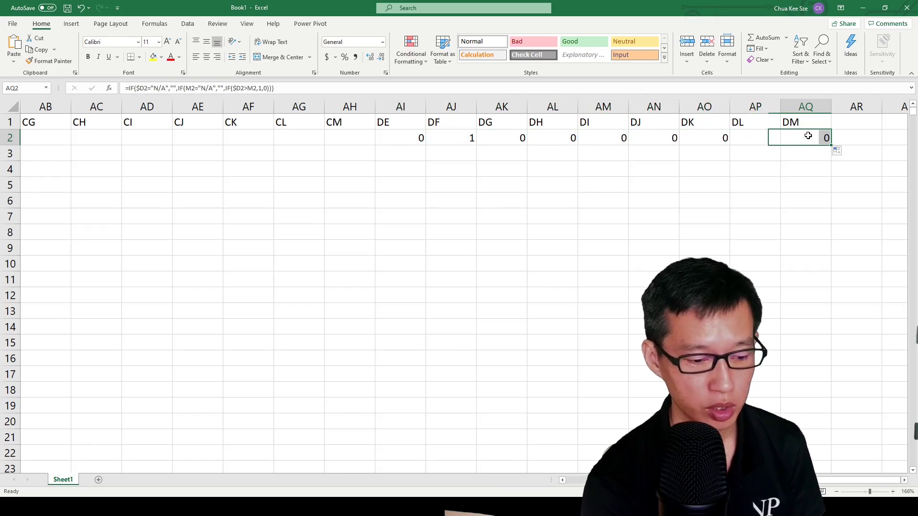
{"action": "left_click", "coordinate": [414, 138]}
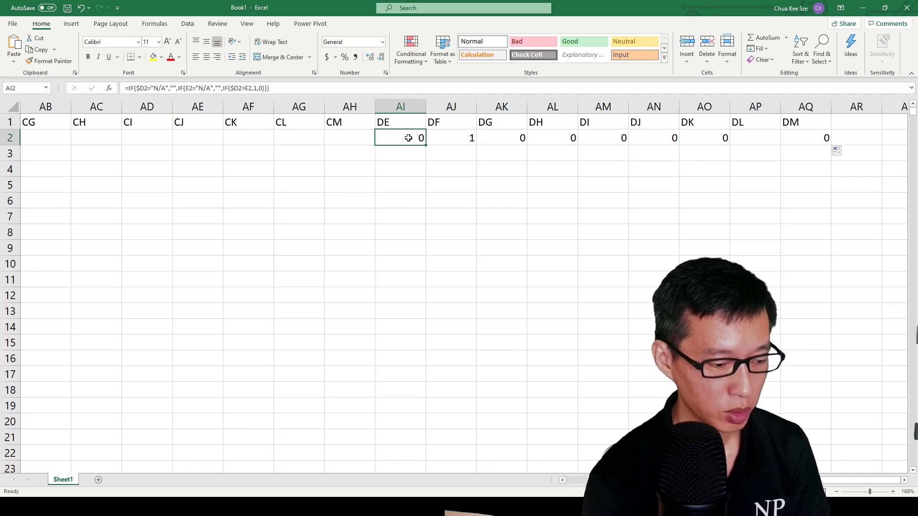
{"action": "left_click_drag", "start_coordinate": [407, 137], "coordinate": [833, 143]}
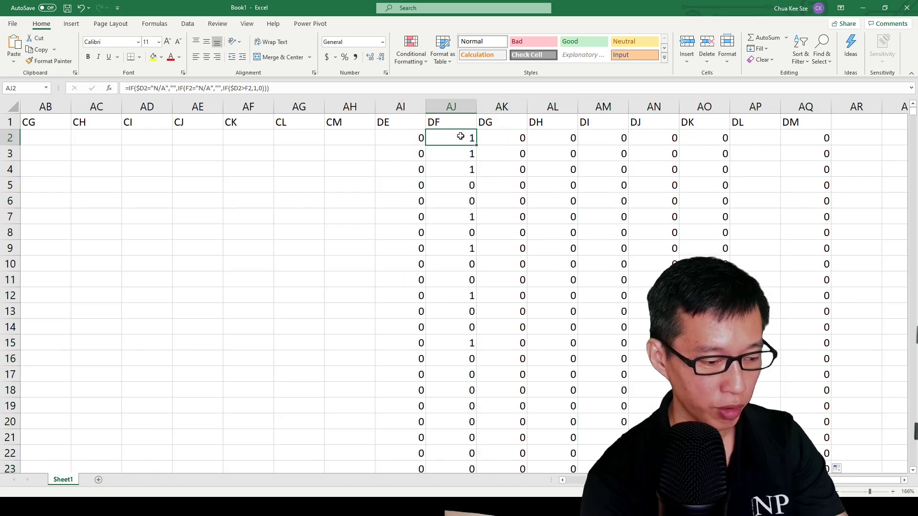
{"action": "left_click", "coordinate": [466, 136]}
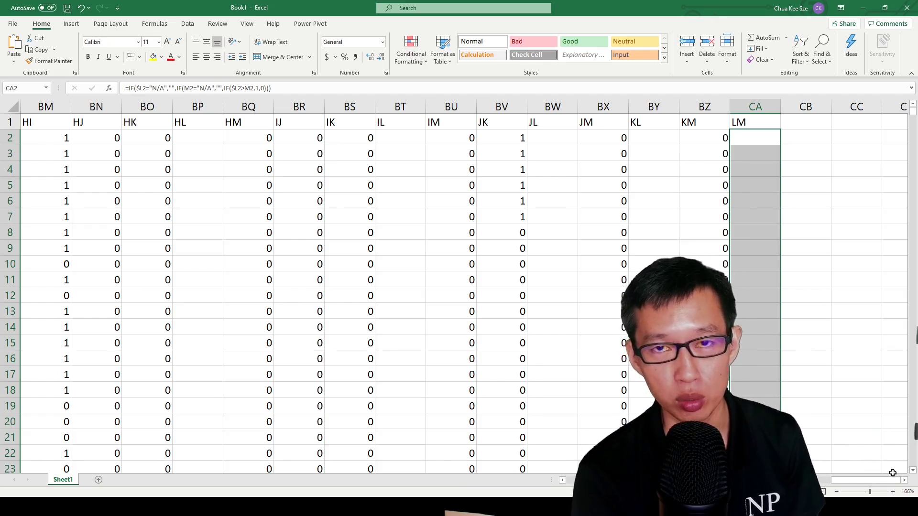
Fill column CB, the column after LM, with yellow.
{"action": "left_click", "coordinate": [808, 124]}
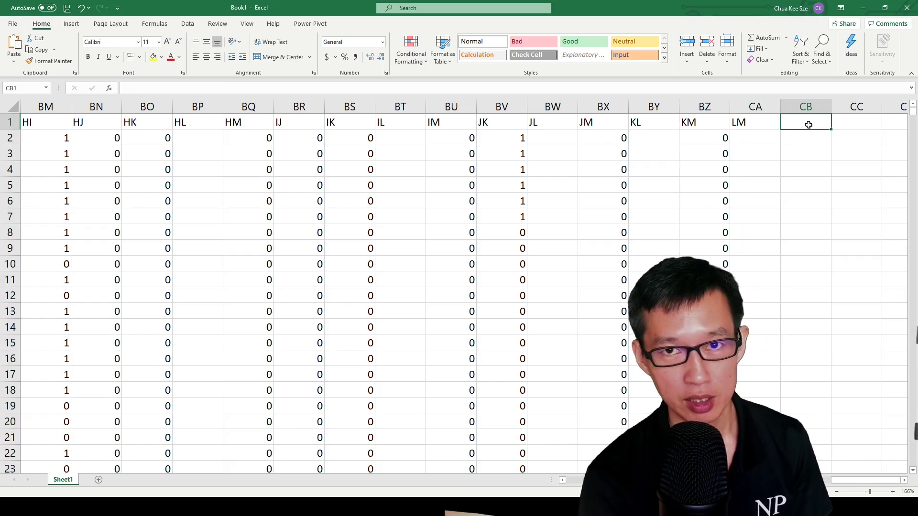
{"action": "left_click", "coordinate": [807, 106]}
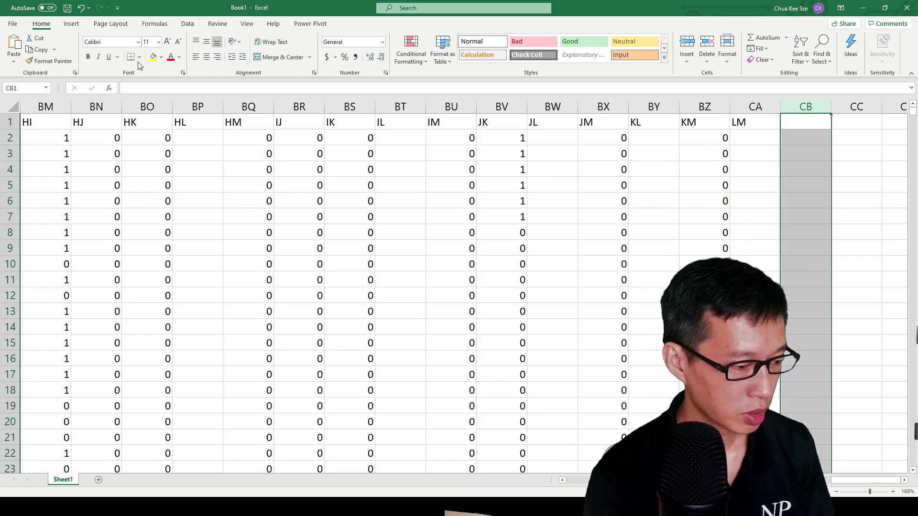
{"action": "left_click", "coordinate": [152, 61]}
Head column CB with ICI and begin a =sum( formula in CB2.
{"action": "left_click", "coordinate": [797, 126]}
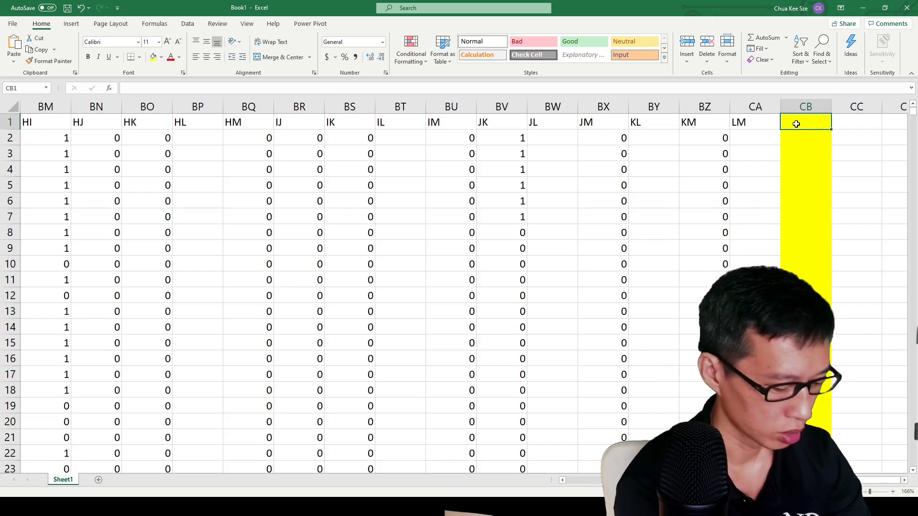
{"action": "type", "text": "ICI"}
{"action": "key", "text": "Return"}
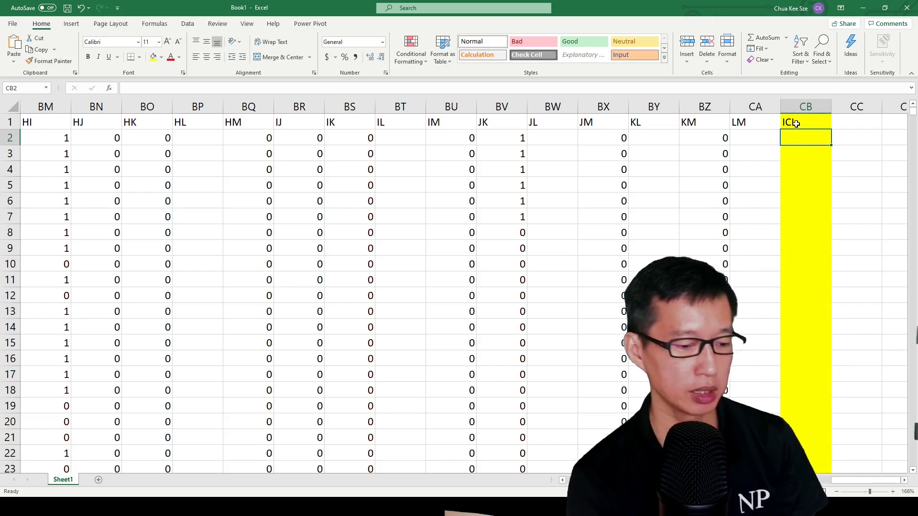
{"action": "scroll", "coordinate": [795, 123], "scroll_direction": "left", "scroll_amount": 1}
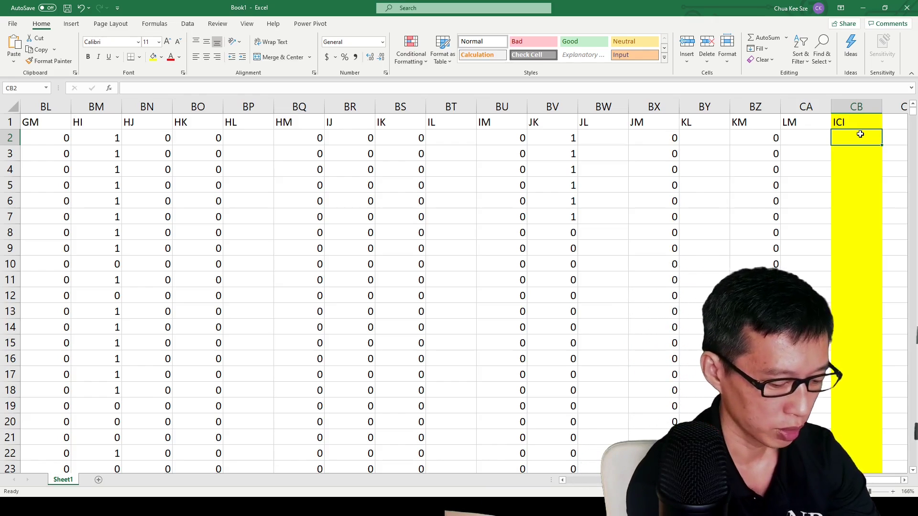
{"action": "type", "text": "=sum("}
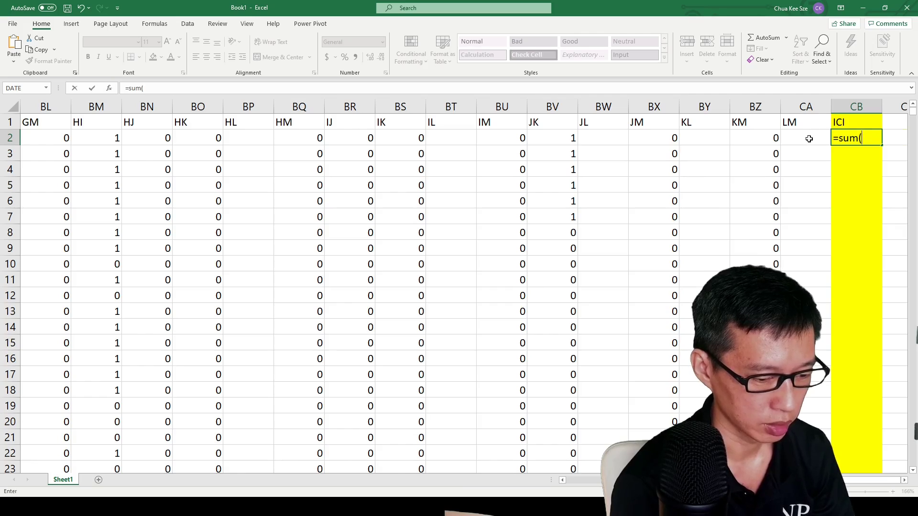
Enter =SUM(N2:CA2) in CB2 and fill it down every data row of the ICI column.
{"action": "left_click_drag", "start_coordinate": [809, 138], "coordinate": [306, 135]}
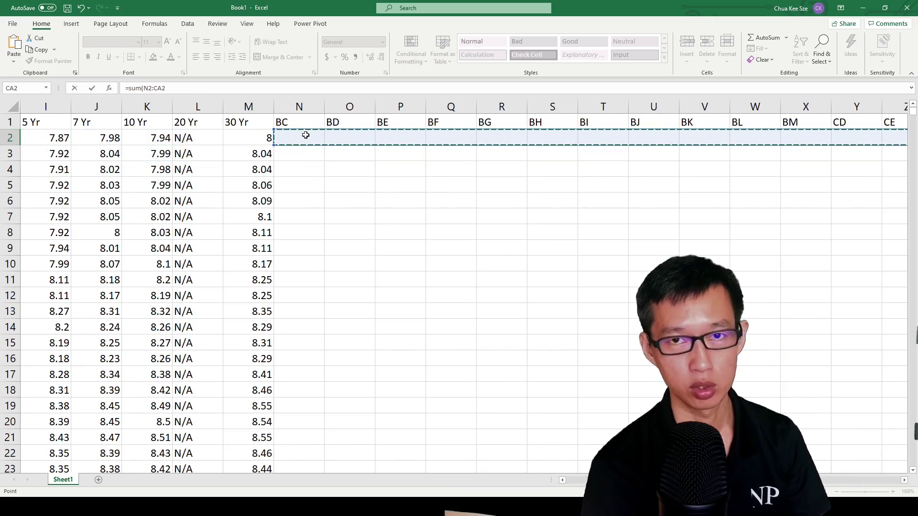
{"action": "key", "text": "Return"}
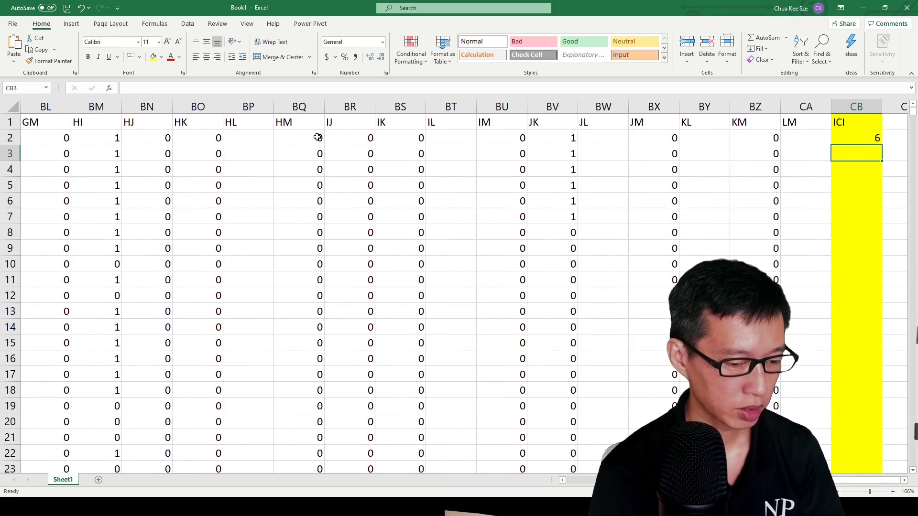
{"action": "left_click", "coordinate": [860, 137]}
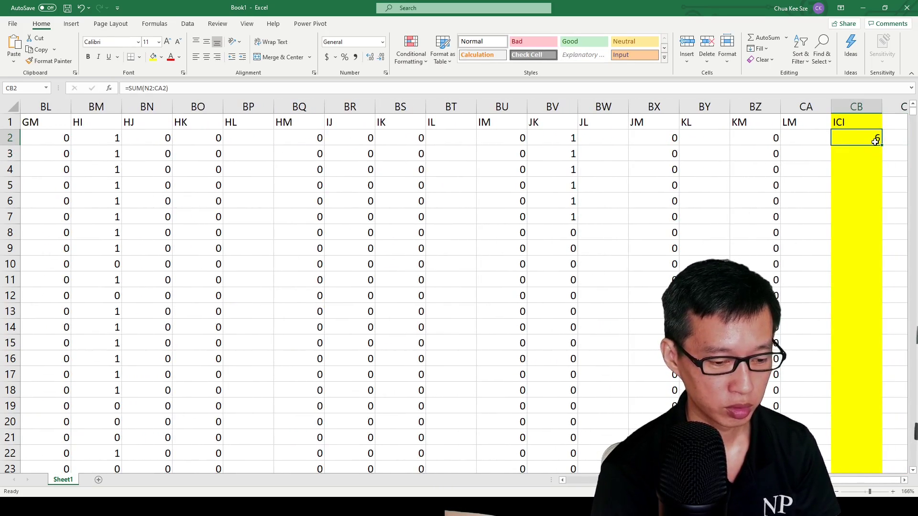
{"action": "double_click", "coordinate": [881, 144]}
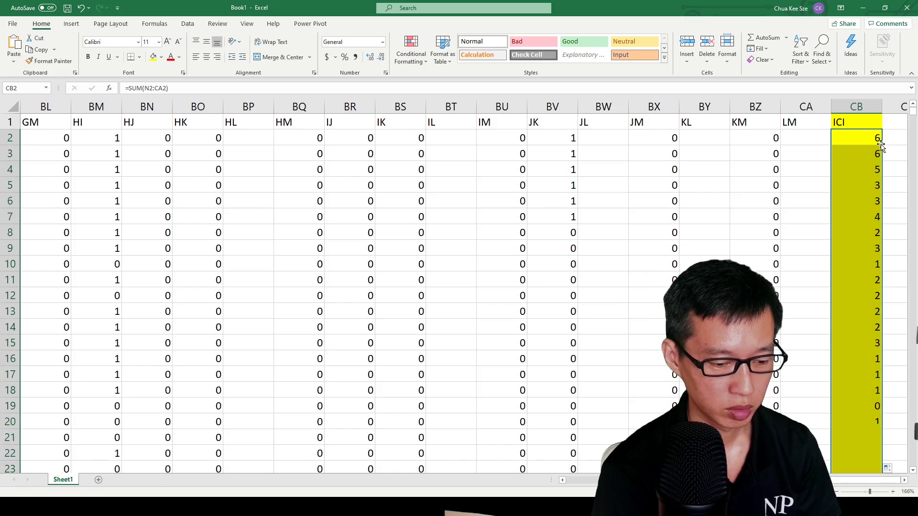
Check the copied ICI formulas in rows 3, 47, 57 and 62, then return to the column top.
{"action": "left_click", "coordinate": [856, 156]}
{"action": "scroll", "coordinate": [855, 158], "scroll_direction": "down", "scroll_amount": 10}
{"action": "scroll", "coordinate": [855, 157], "scroll_direction": "down", "scroll_amount": 13}
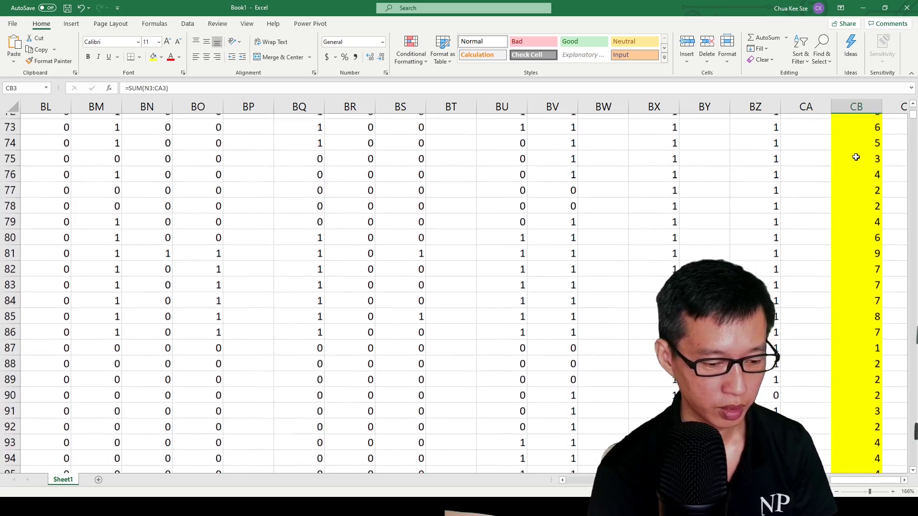
{"action": "scroll", "coordinate": [856, 156], "scroll_direction": "up", "scroll_amount": 16}
{"action": "scroll", "coordinate": [854, 183], "scroll_direction": "down", "scroll_amount": 3}
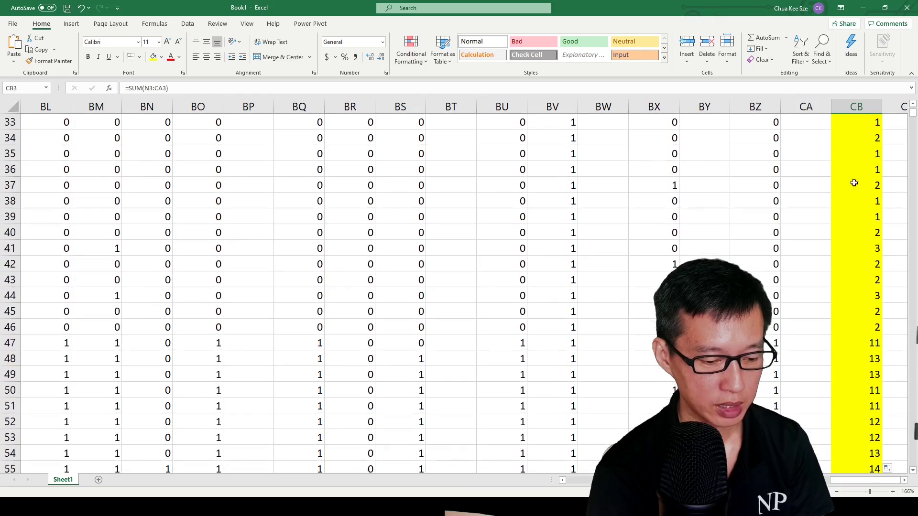
{"action": "left_click", "coordinate": [851, 339]}
{"action": "scroll", "coordinate": [851, 340], "scroll_direction": "down", "scroll_amount": 5}
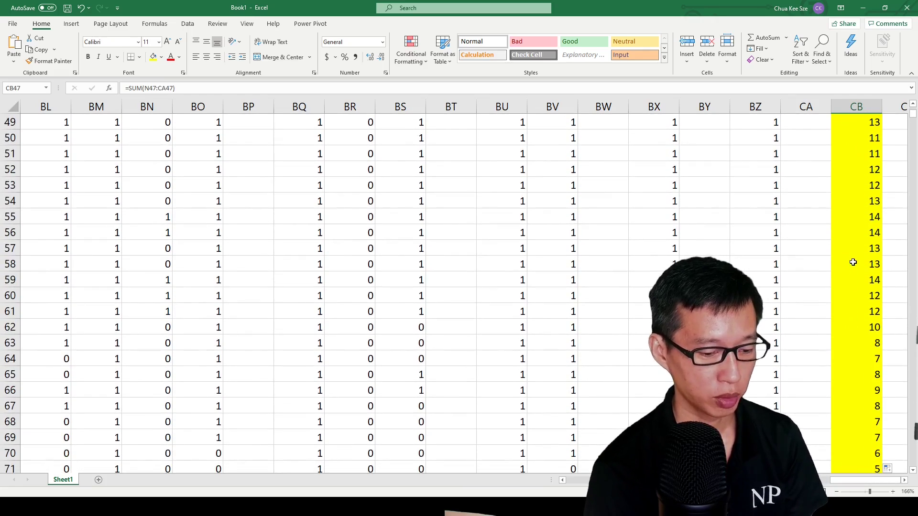
{"action": "left_click", "coordinate": [856, 251]}
{"action": "left_click", "coordinate": [851, 322]}
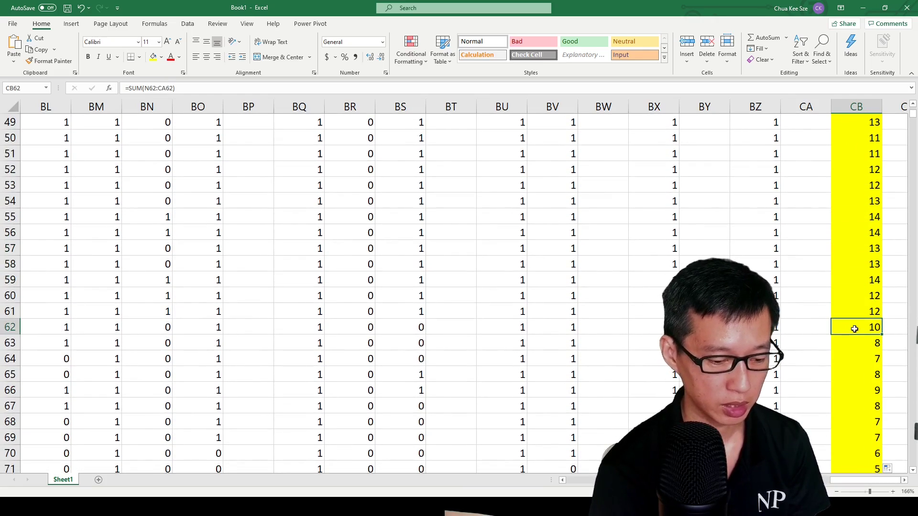
{"action": "scroll", "coordinate": [851, 322], "scroll_direction": "down", "scroll_amount": 20}
{"action": "scroll", "coordinate": [852, 321], "scroll_direction": "down", "scroll_amount": 20}
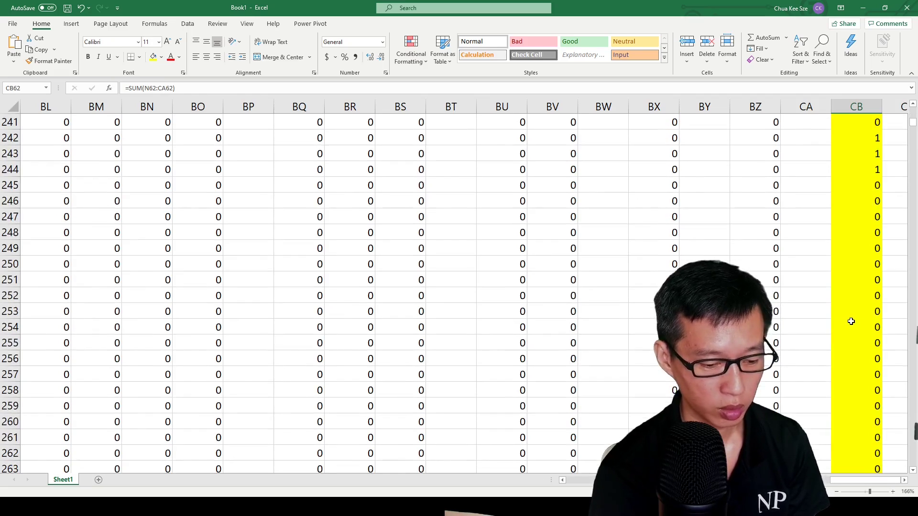
{"action": "scroll", "coordinate": [852, 322], "scroll_direction": "down", "scroll_amount": 11}
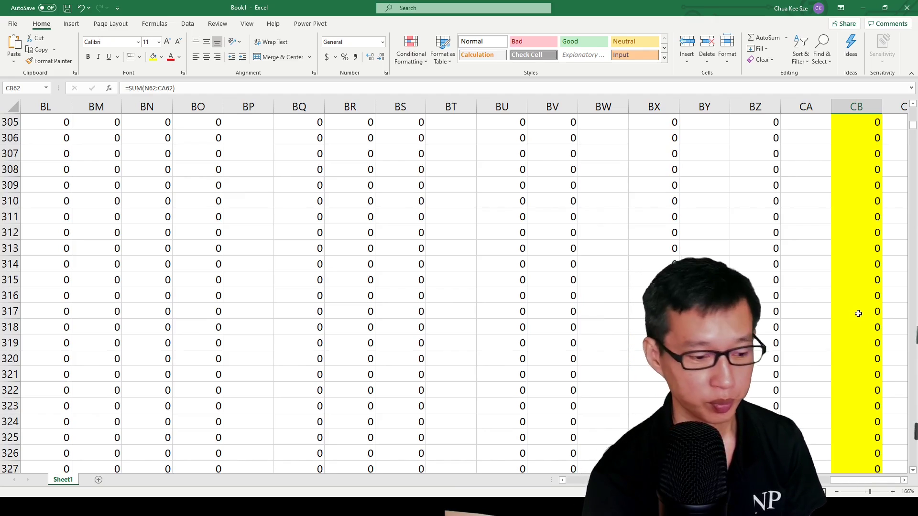
{"action": "key", "text": "ctrl+Up"}
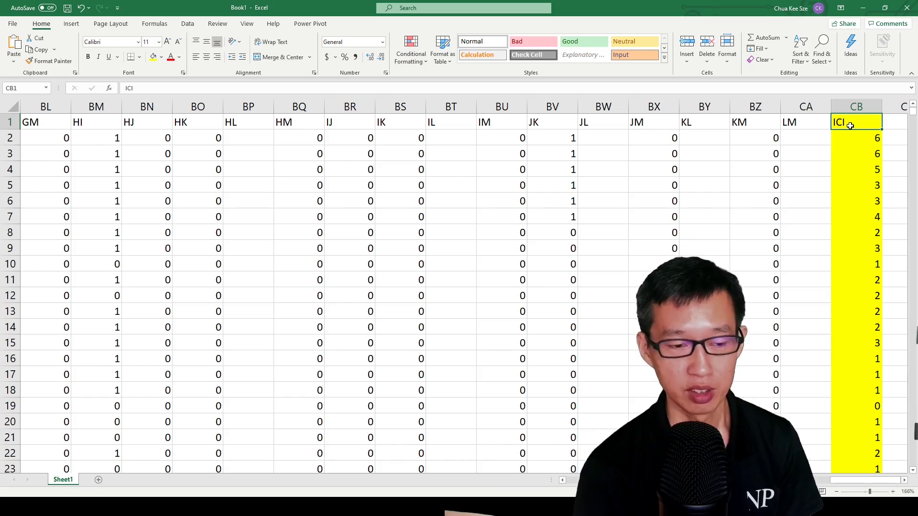
Paste the ICI column CB into a new Sheet2 at B1 as plain values, avoiding #REF! errors.
{"action": "left_click", "coordinate": [856, 105]}
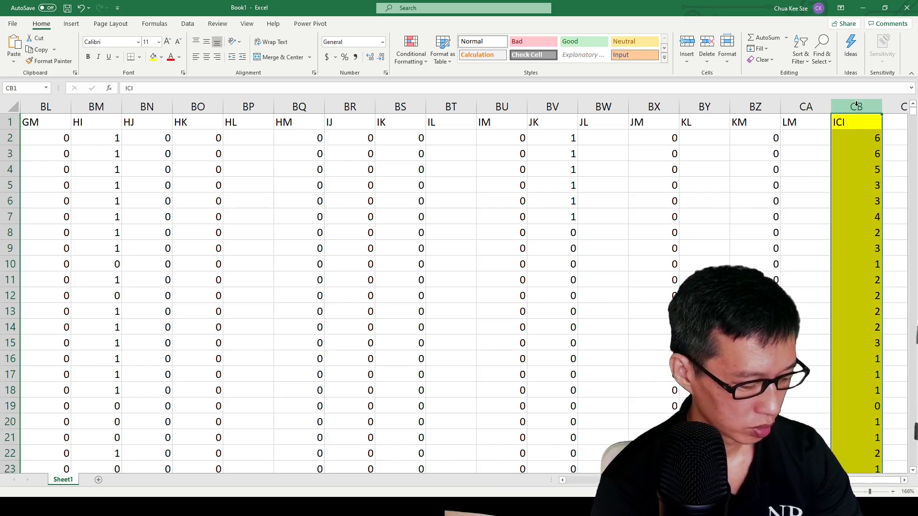
{"action": "key", "text": "ctrl+c"}
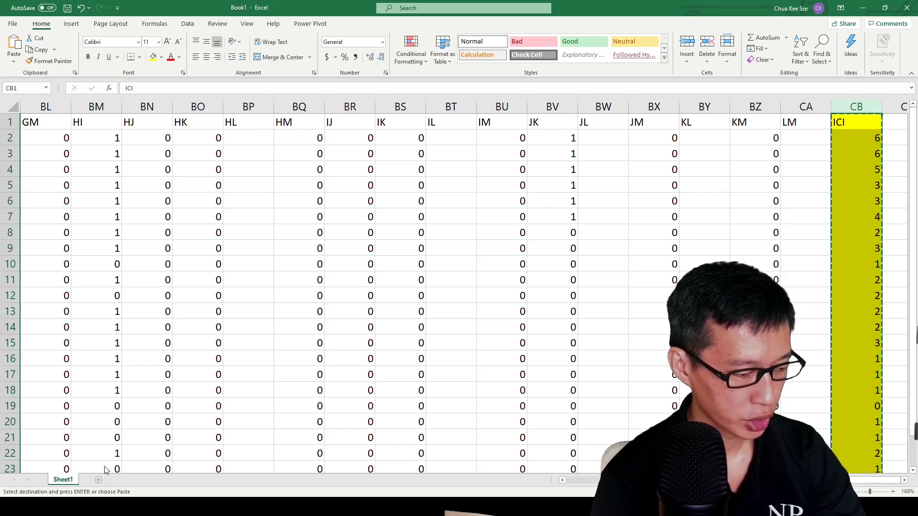
{"action": "left_click", "coordinate": [98, 479]}
{"action": "left_click", "coordinate": [59, 114]}
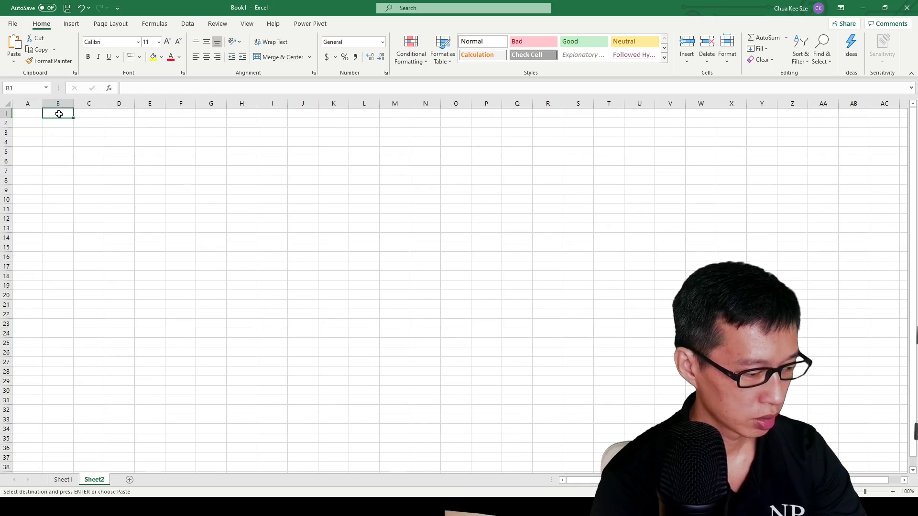
{"action": "key", "text": "ctrl+v"}
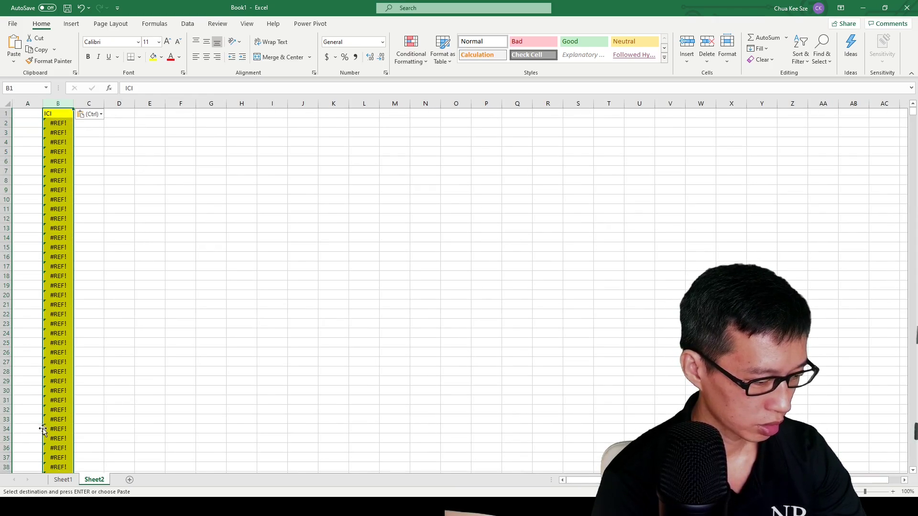
{"action": "key", "text": "ctrl+z"}
{"action": "left_click", "coordinate": [54, 114]}
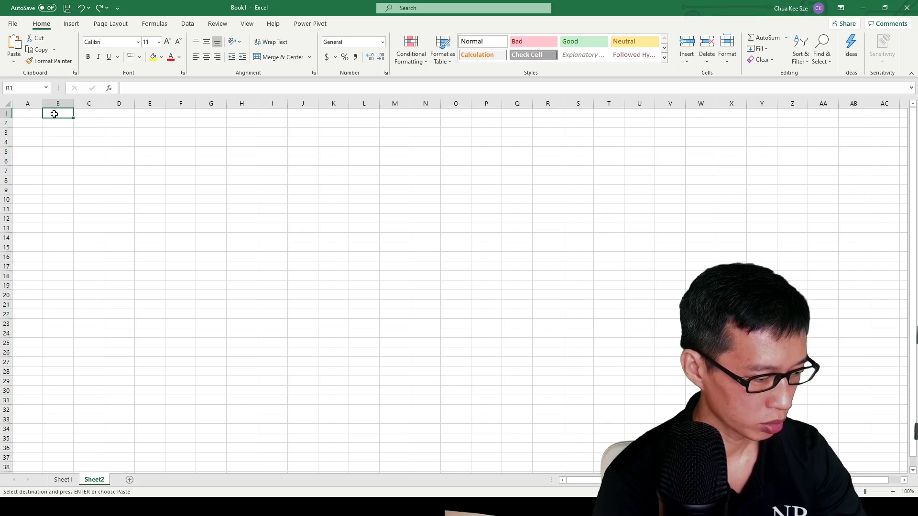
{"action": "key", "text": "ctrl+v"}
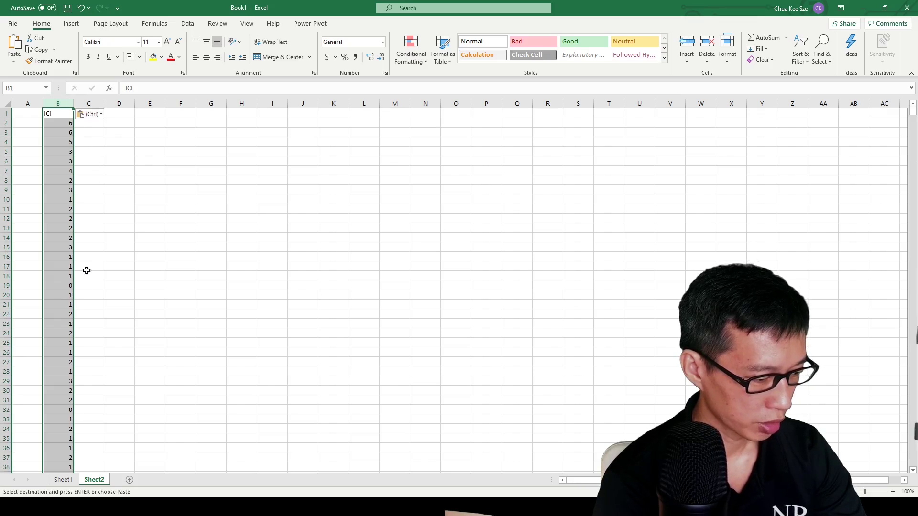
Copy the Date column A from Sheet1 into Sheet2 starting at A1.
{"action": "left_click", "coordinate": [62, 479]}
{"action": "left_click", "coordinate": [102, 371]}
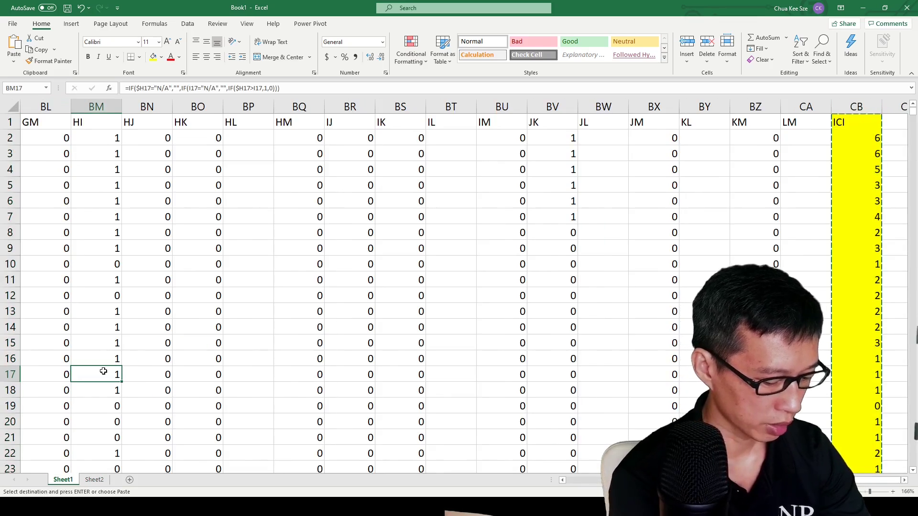
{"action": "key", "text": "Home"}
{"action": "key", "text": "ctrl+Up"}
{"action": "key", "text": "ctrl+shift+Down"}
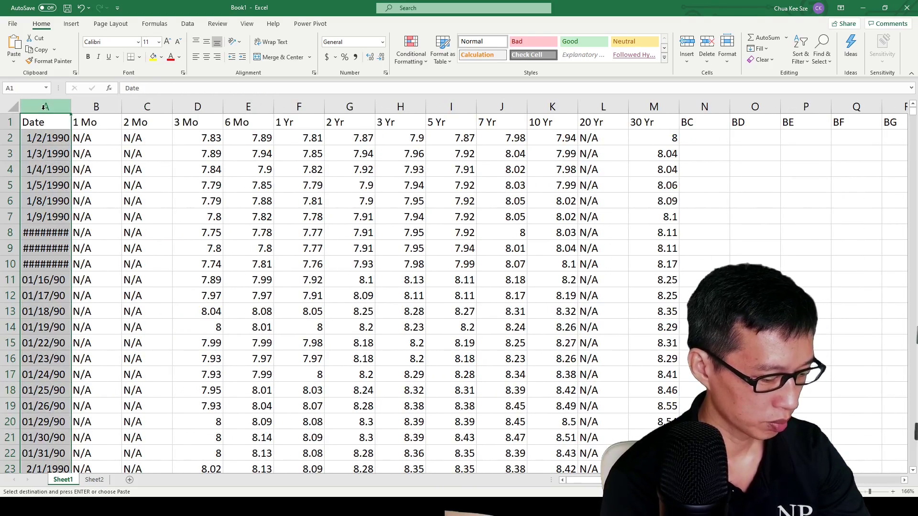
{"action": "key", "text": "ctrl+c"}
{"action": "left_click", "coordinate": [94, 479]}
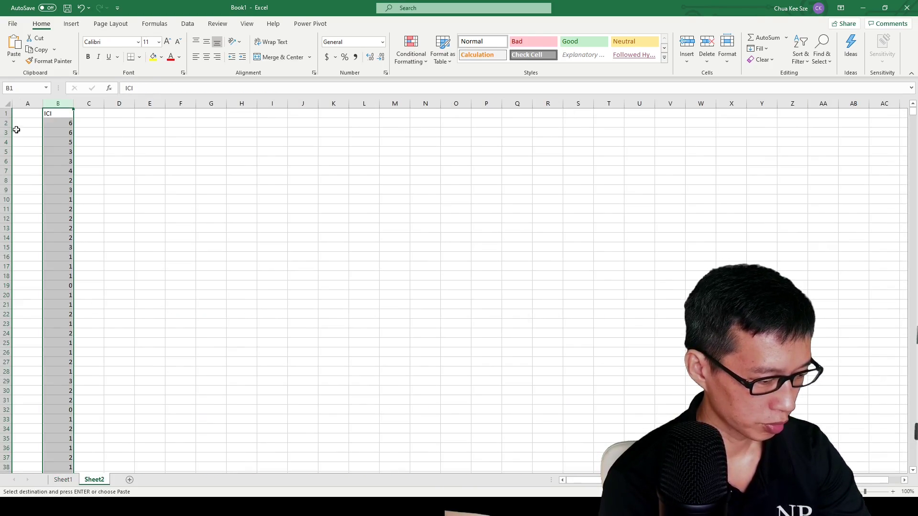
{"action": "left_click", "coordinate": [28, 115]}
{"action": "key", "text": "ctrl+v"}
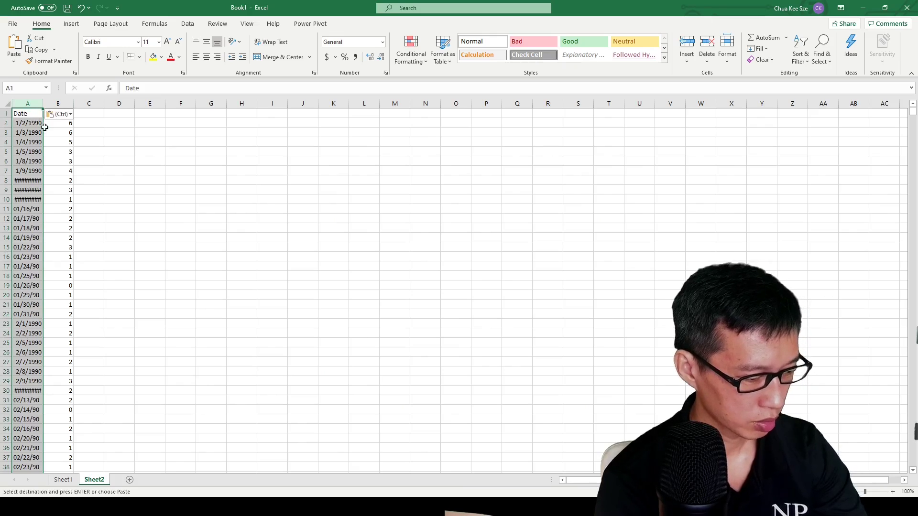
Clear the copy marquee and deselect the pasted Date and ICI data on Sheet2.
{"action": "left_click", "coordinate": [63, 141]}
{"action": "left_click", "coordinate": [84, 160]}
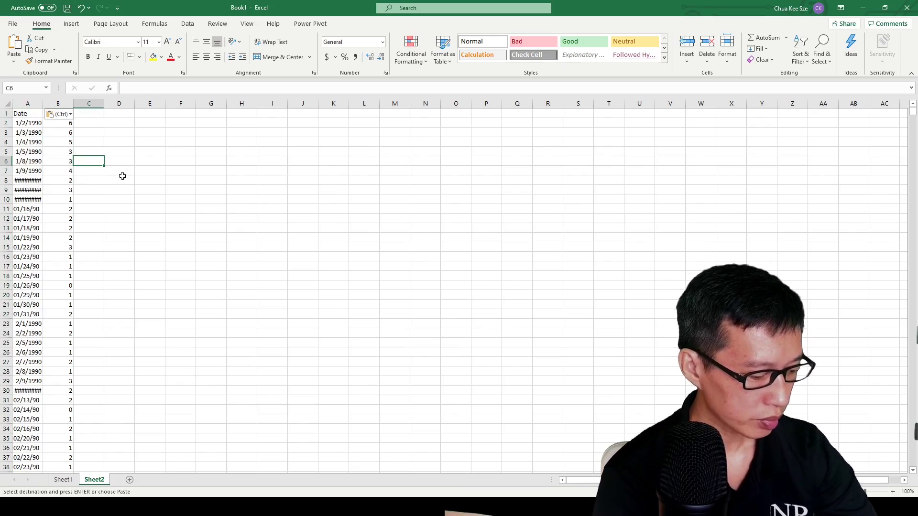
{"action": "key", "text": "Escape"}
{"action": "left_click", "coordinate": [128, 179]}
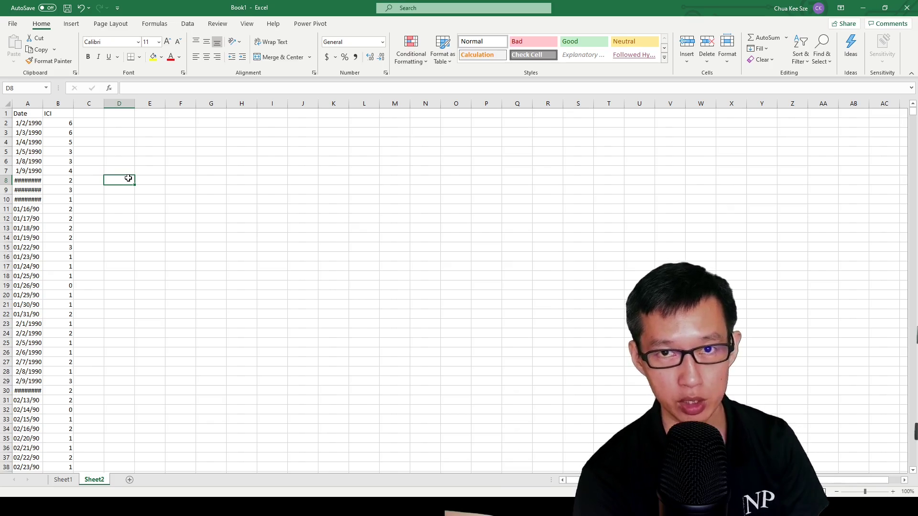
{"action": "left_click", "coordinate": [59, 123]}
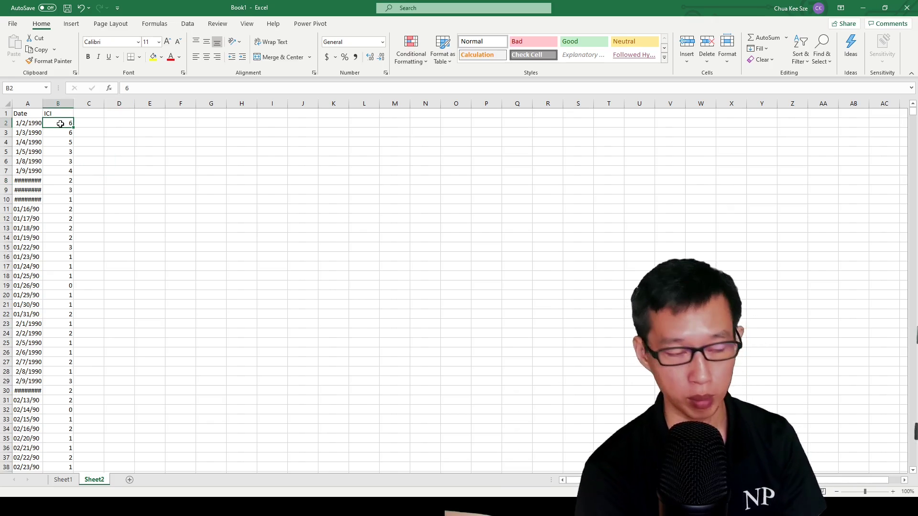
{"action": "key", "text": "ctrl+Down"}
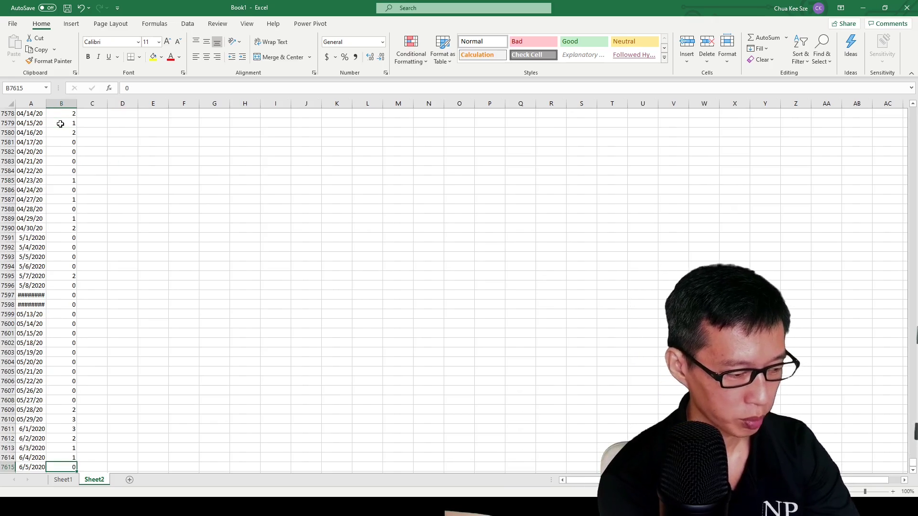
{"action": "key", "text": "Left"}
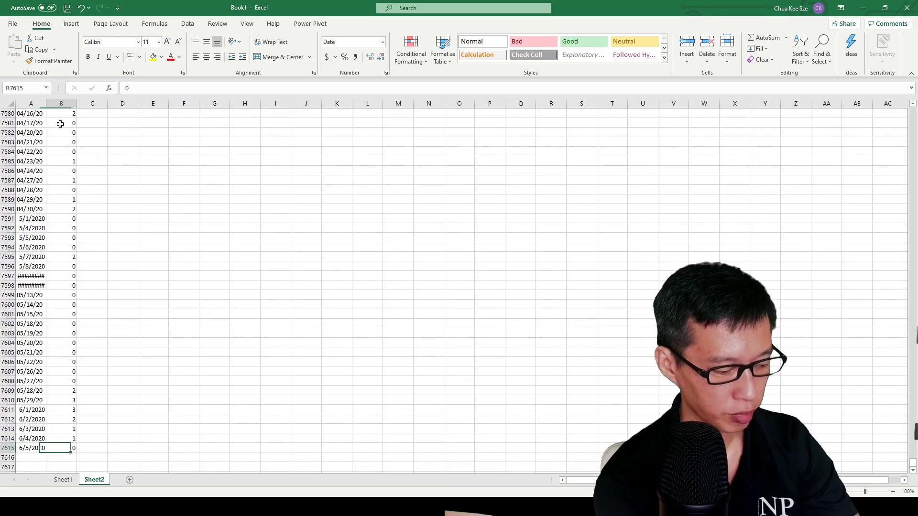
{"action": "key", "text": "ctrl+Up"}
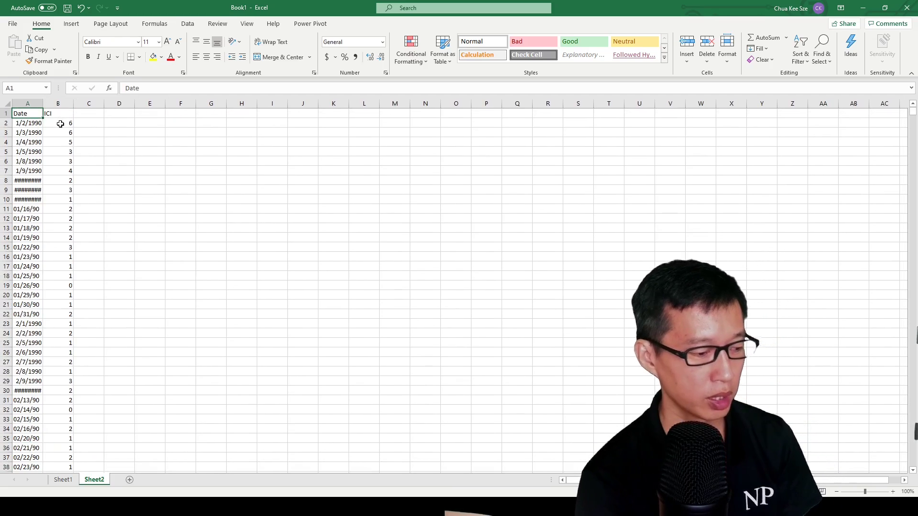